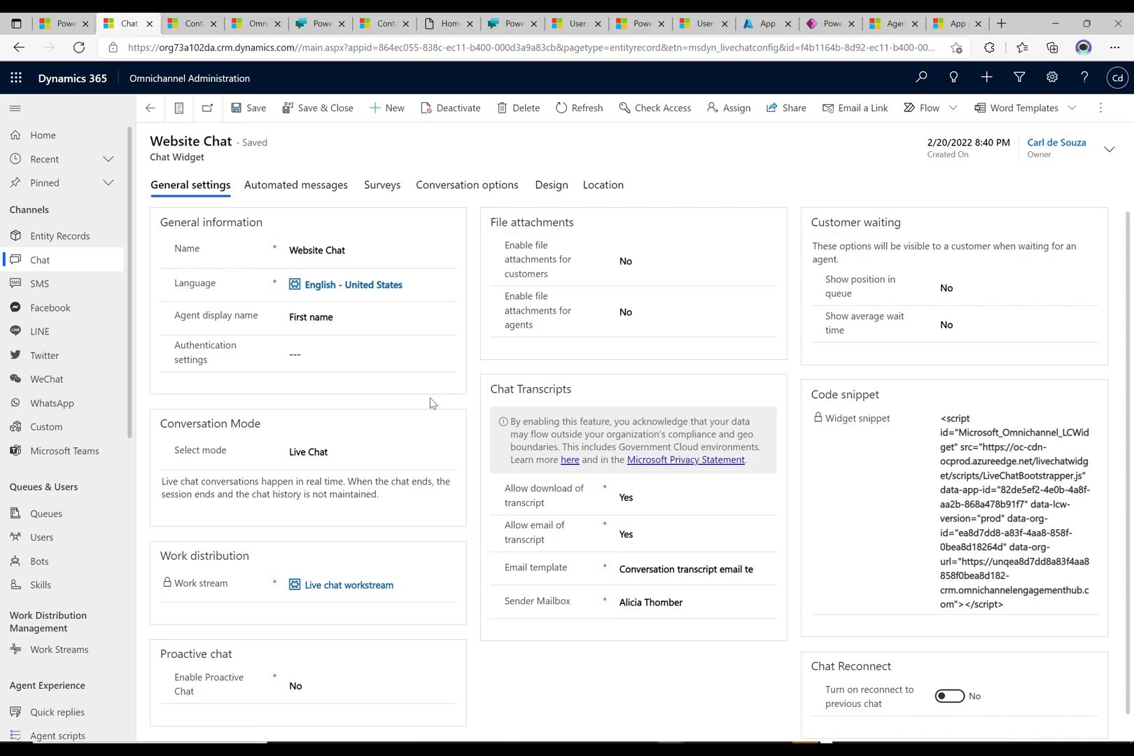
{"action": "left_click", "coordinate": [385, 188]}
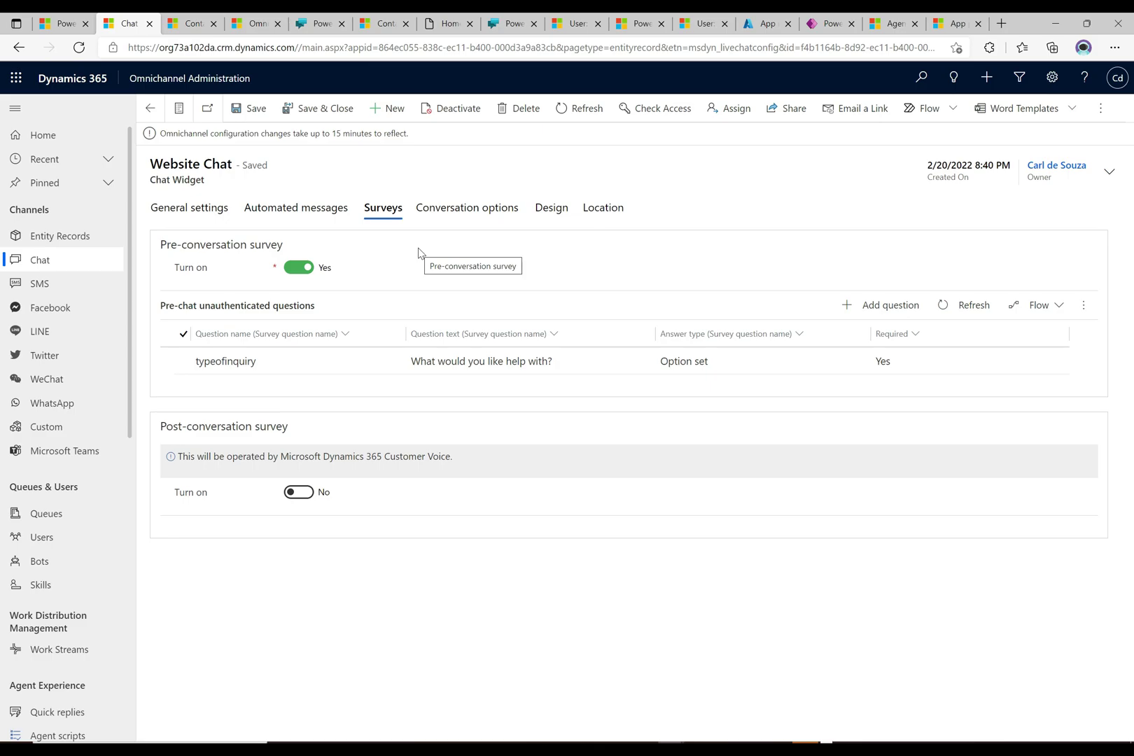
{"action": "left_click", "coordinate": [329, 361]}
{"action": "double_click", "coordinate": [329, 361]}
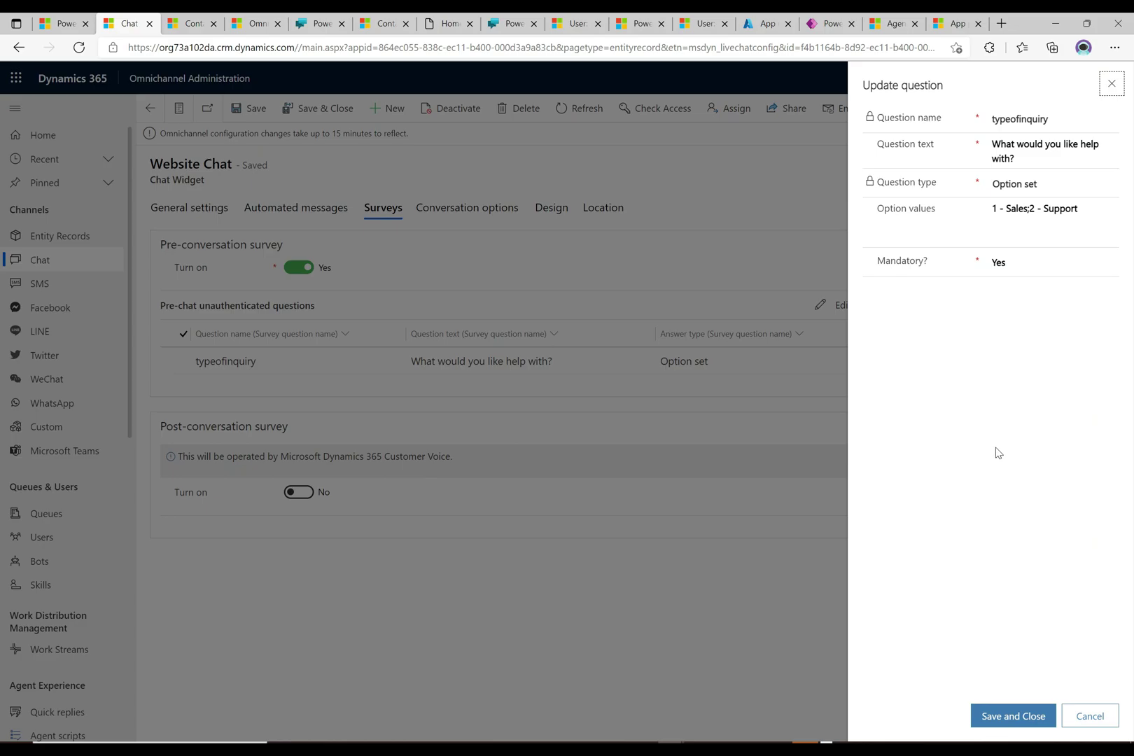
{"action": "left_click", "coordinate": [1108, 716]}
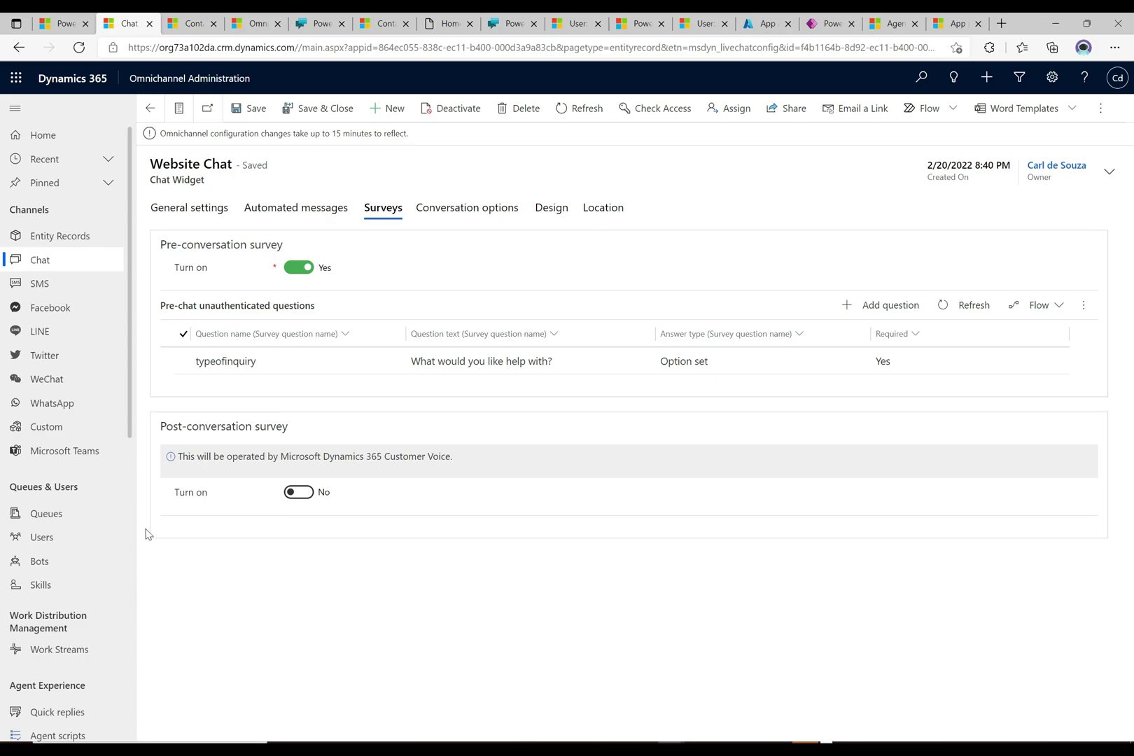
Step: Go from Notifications to the Work Streams list and open the Live chat workstream record
{"action": "left_click", "coordinate": [130, 456]}
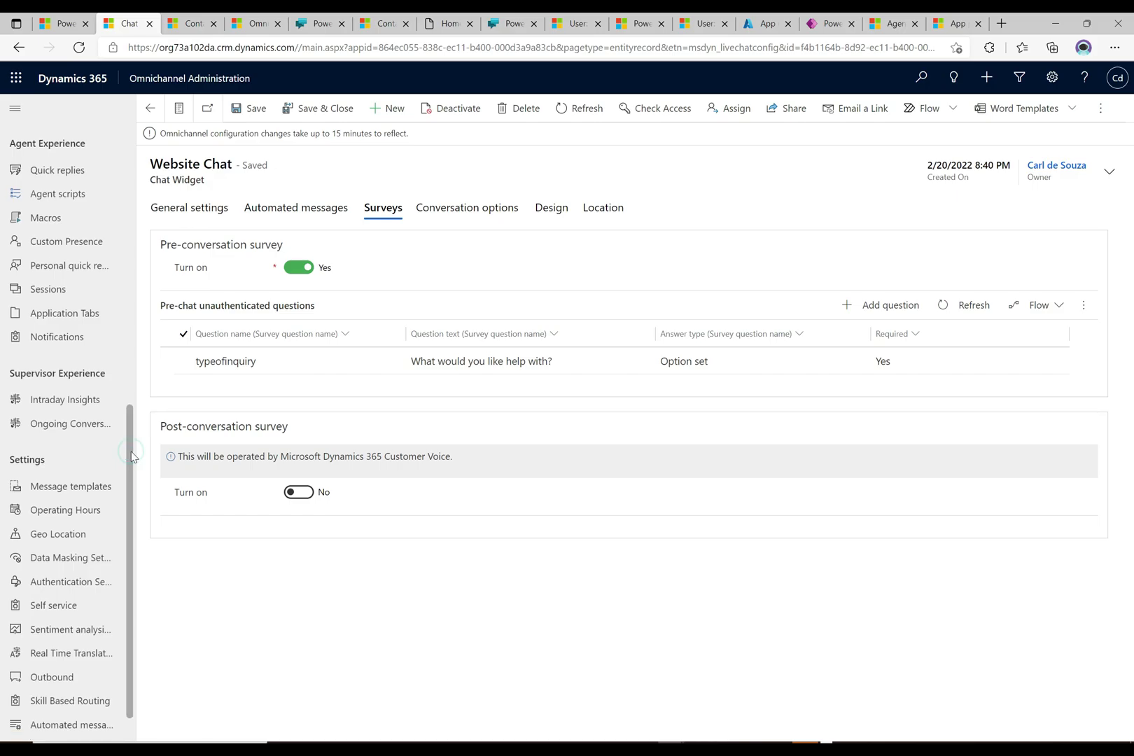
{"action": "left_click", "coordinate": [59, 343]}
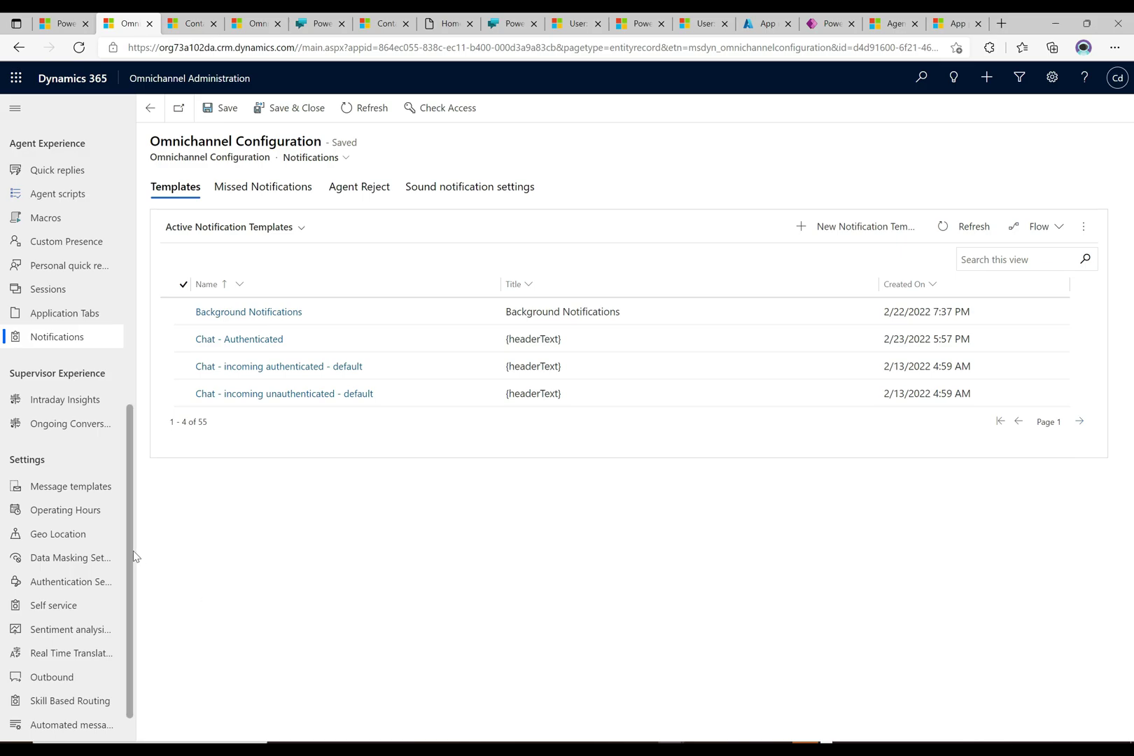
{"action": "scroll", "coordinate": [132, 513], "scroll_direction": "up", "scroll_amount": 2}
{"action": "scroll", "coordinate": [130, 515], "scroll_direction": "up", "scroll_amount": 3}
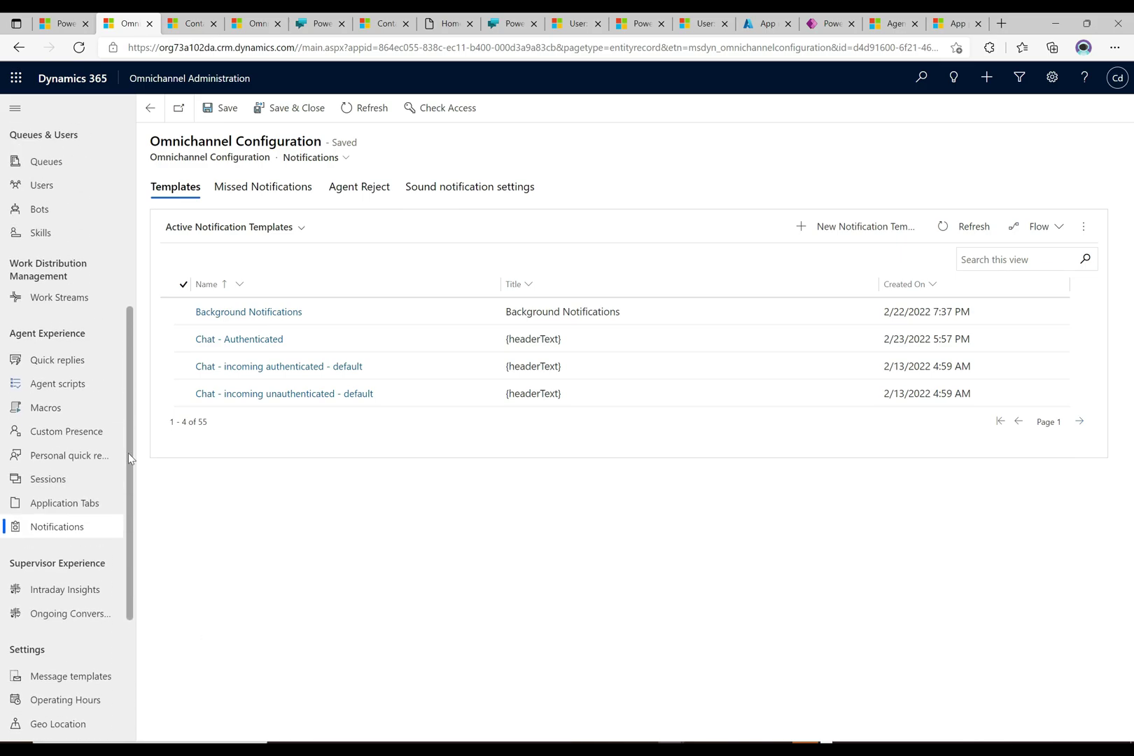
{"action": "left_click", "coordinate": [63, 302]}
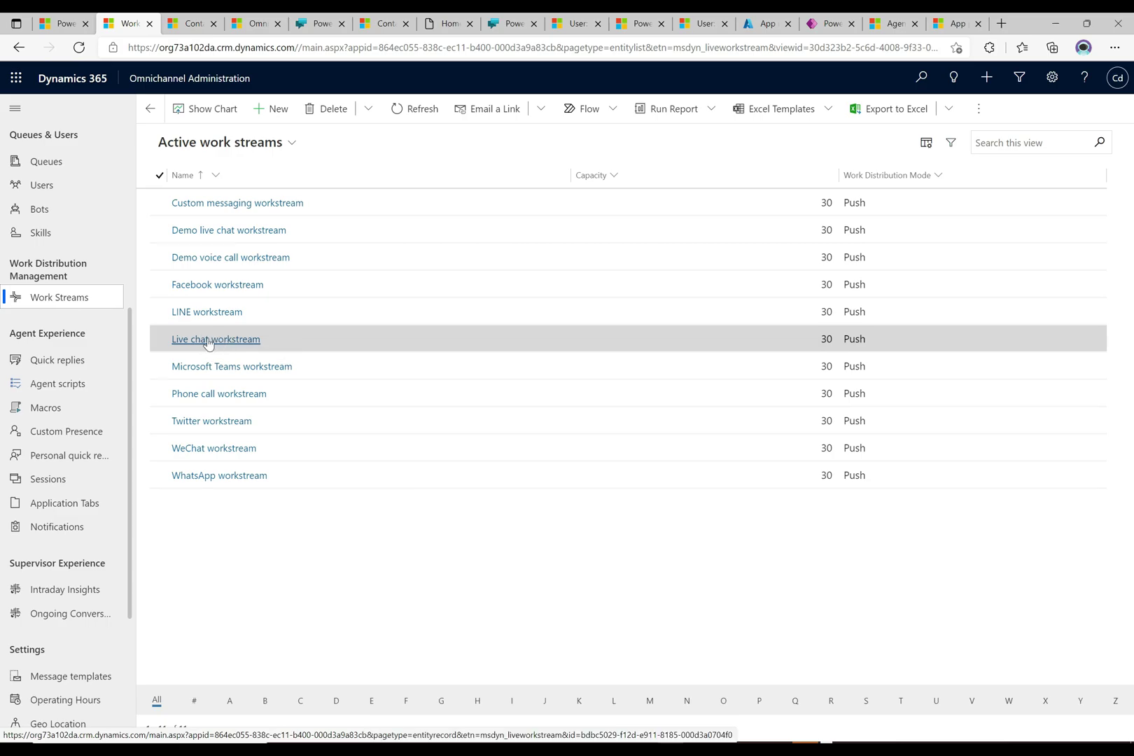
{"action": "left_click", "coordinate": [223, 340]}
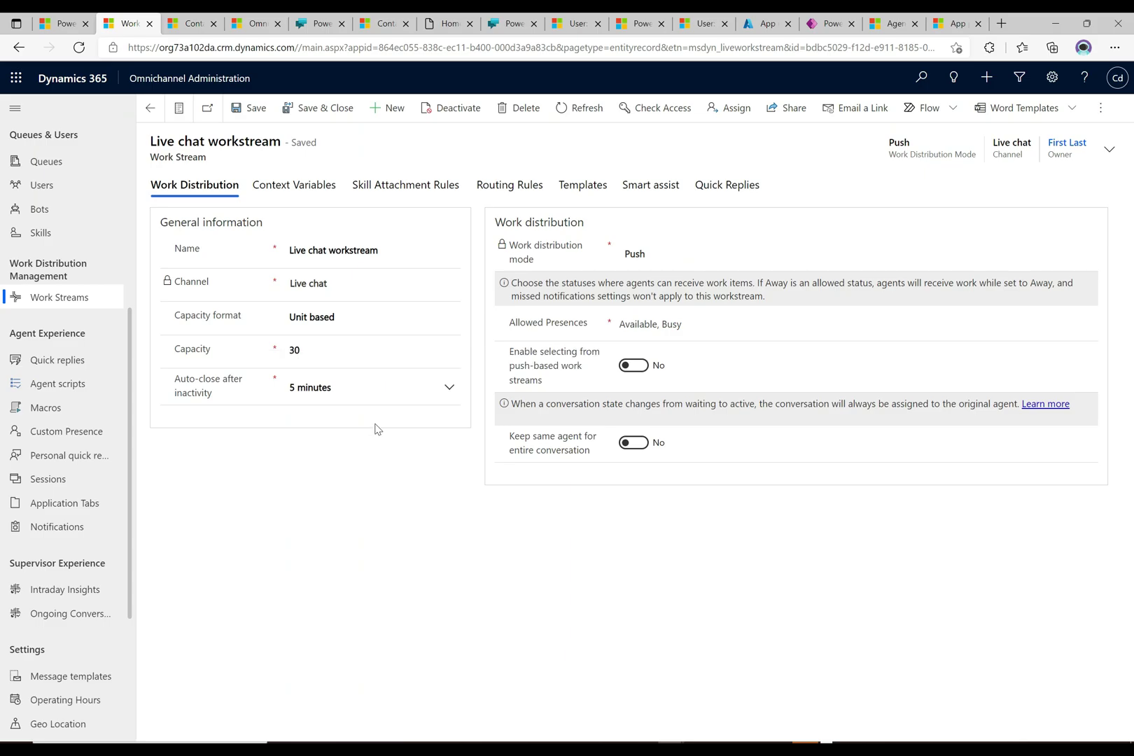
Step: Open the workstream's assigned template 'Chat - incoming unauthenticated - default' from its Templates
{"action": "left_click", "coordinate": [604, 189]}
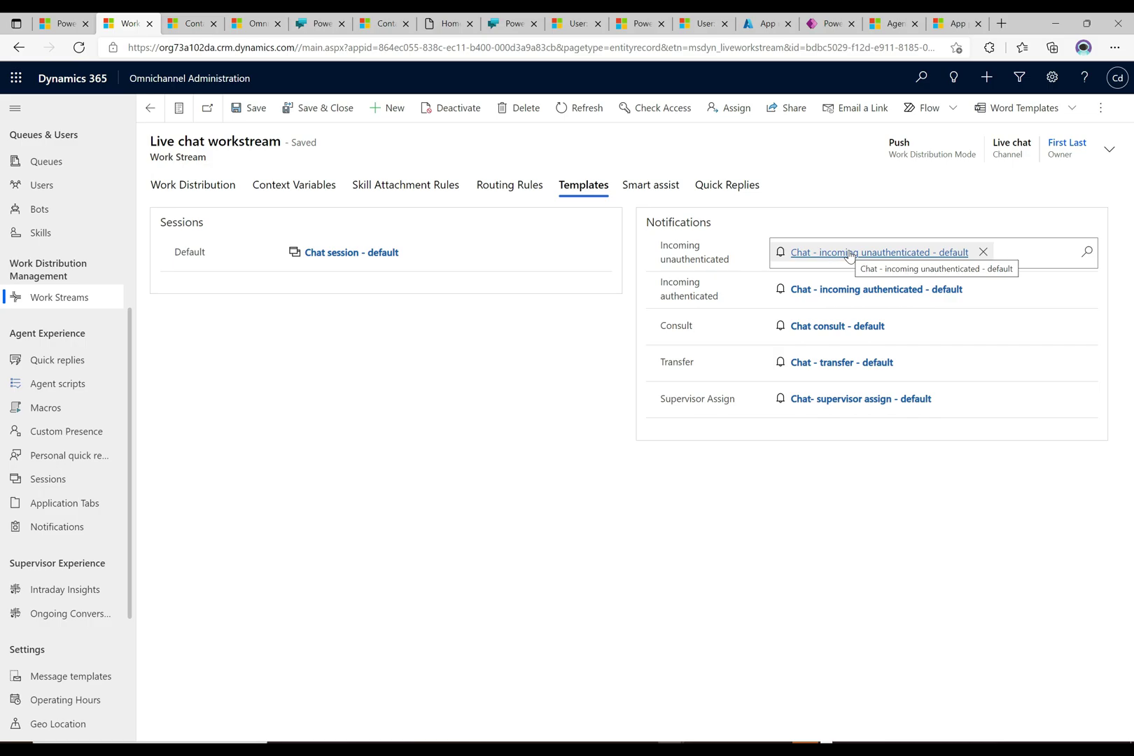
{"action": "left_click", "coordinate": [848, 254]}
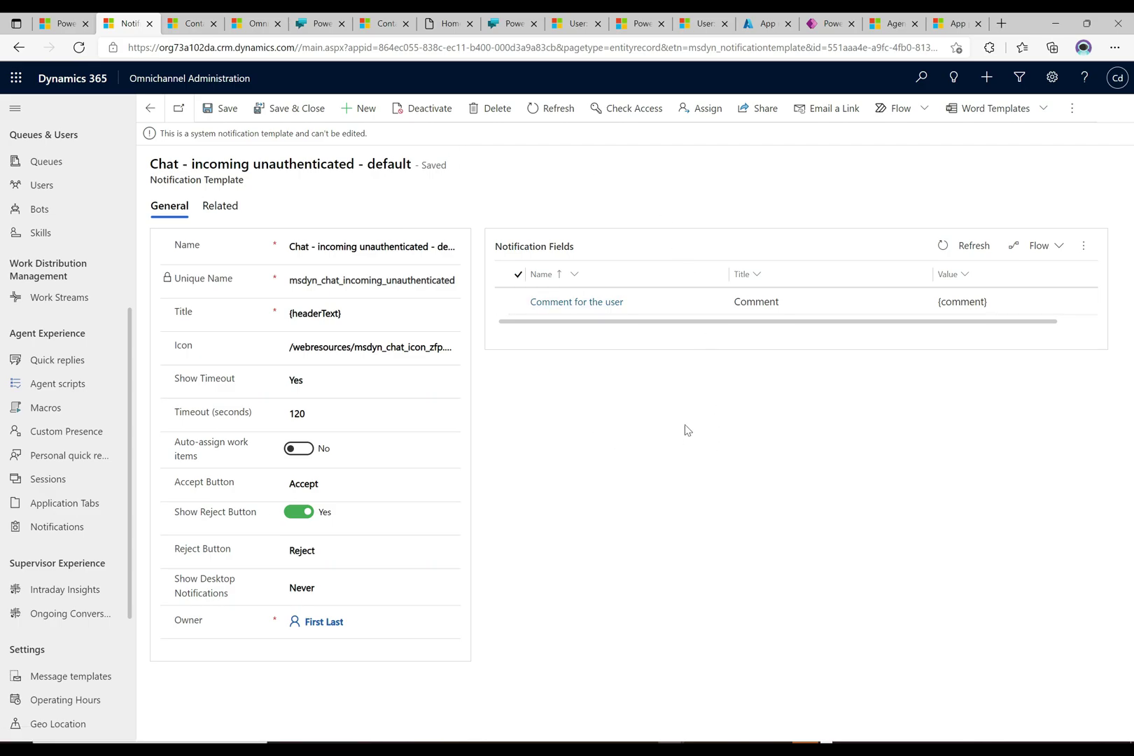
Step: Start a new notification template named 'Chat Unauthenticated with Pre-Chat' with unique name 'msdyn_chatunauth'
{"action": "left_click", "coordinate": [361, 107]}
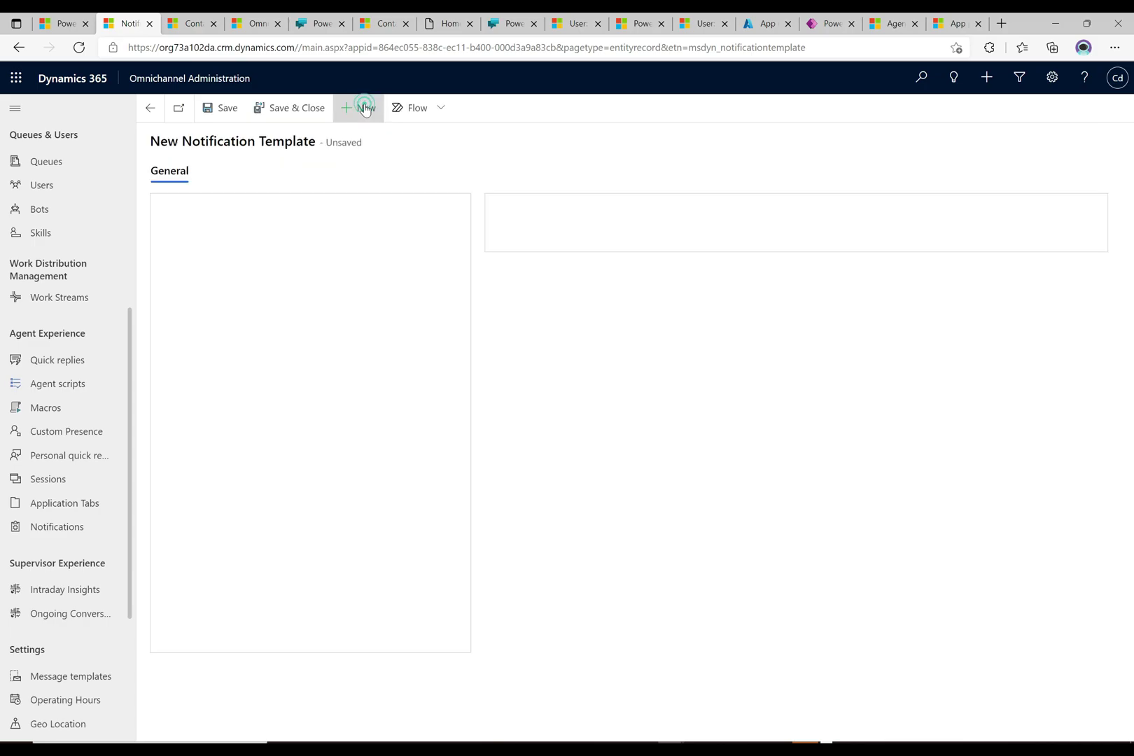
{"action": "left_click", "coordinate": [299, 208]}
{"action": "left_click", "coordinate": [308, 210]}
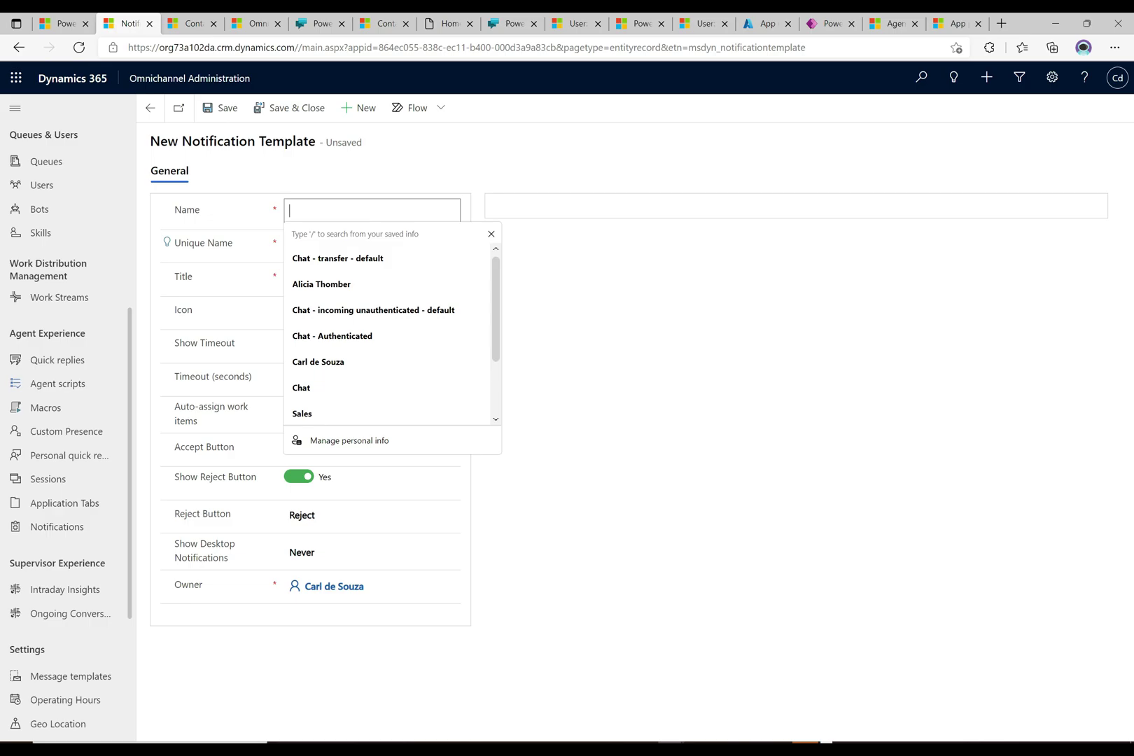
{"action": "type", "text": "Chat "}
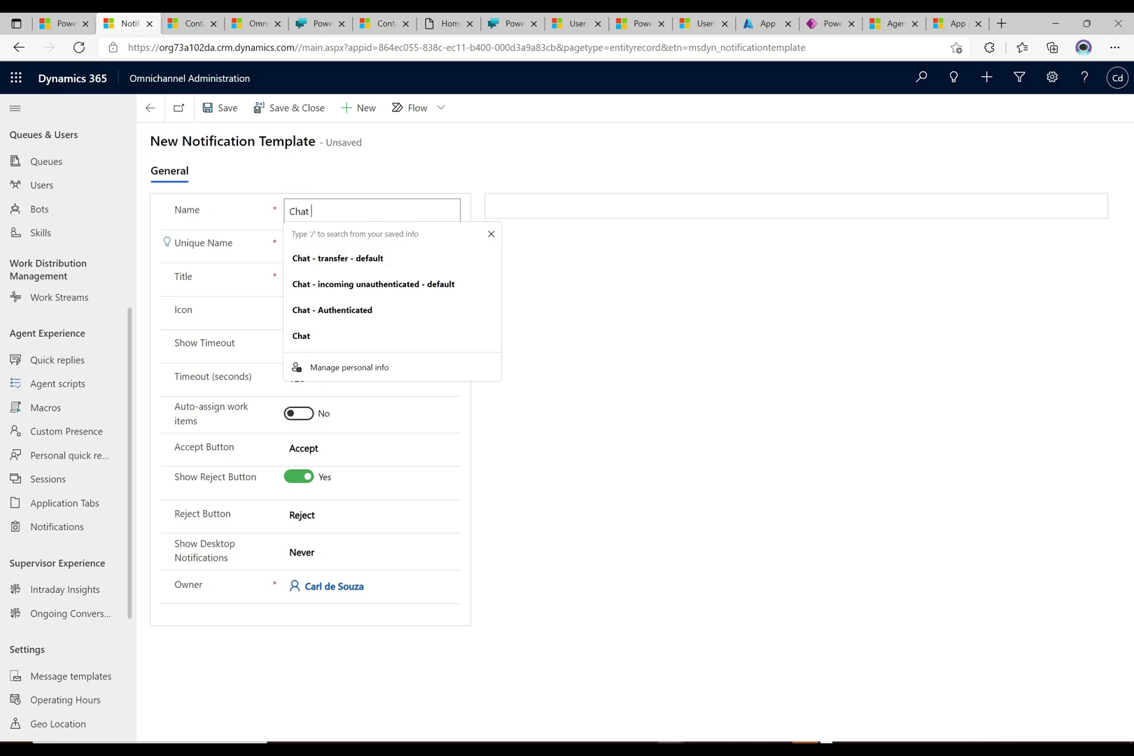
{"action": "type", "text": "Unauthent"}
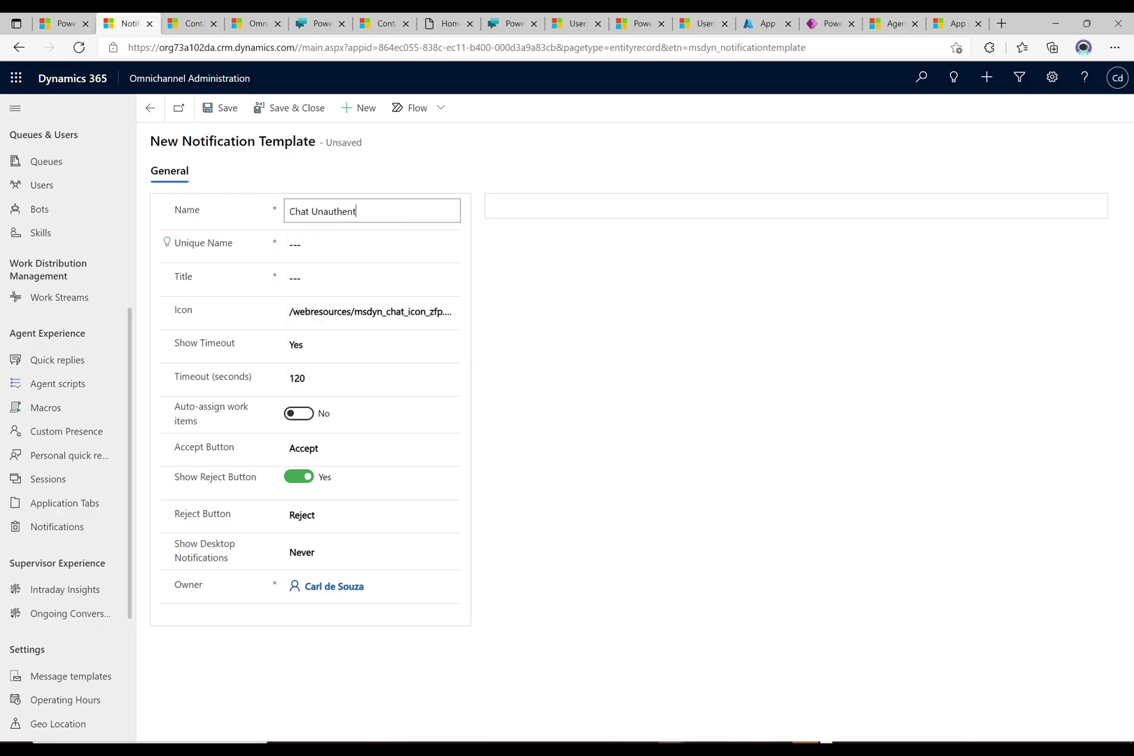
{"action": "type", "text": "icated with Pre-Chat"}
{"action": "key", "text": "Tab"}
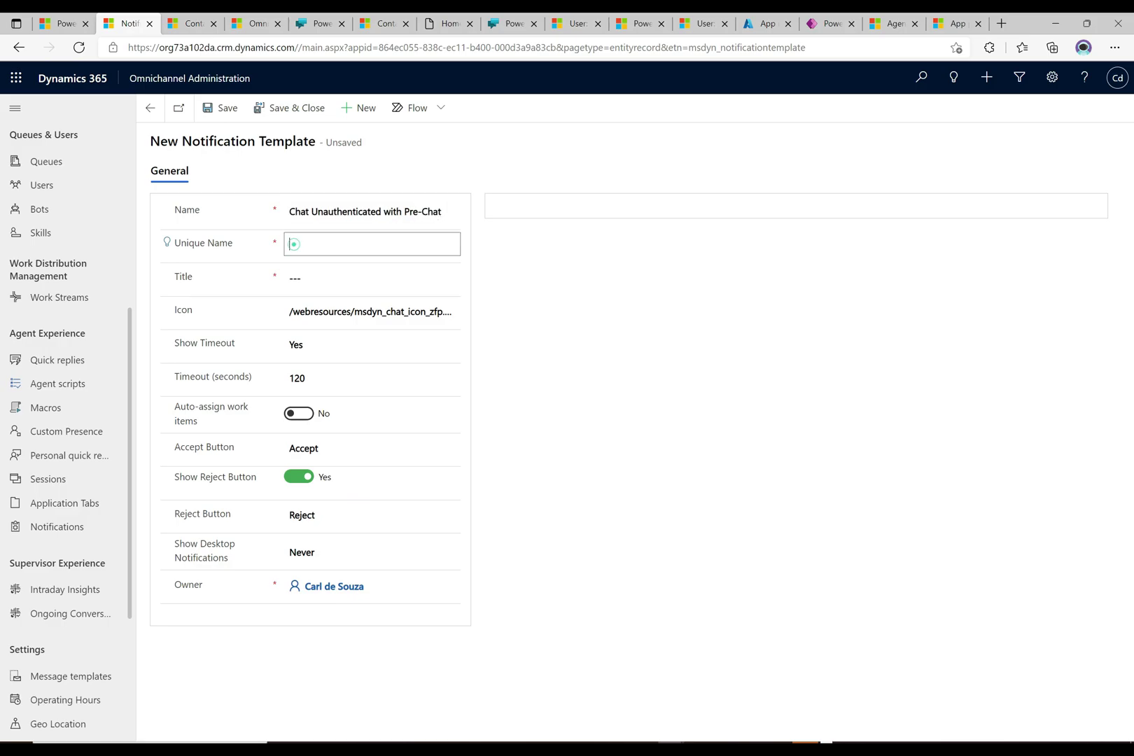
{"action": "type", "text": "msdyn_chatunauth"}
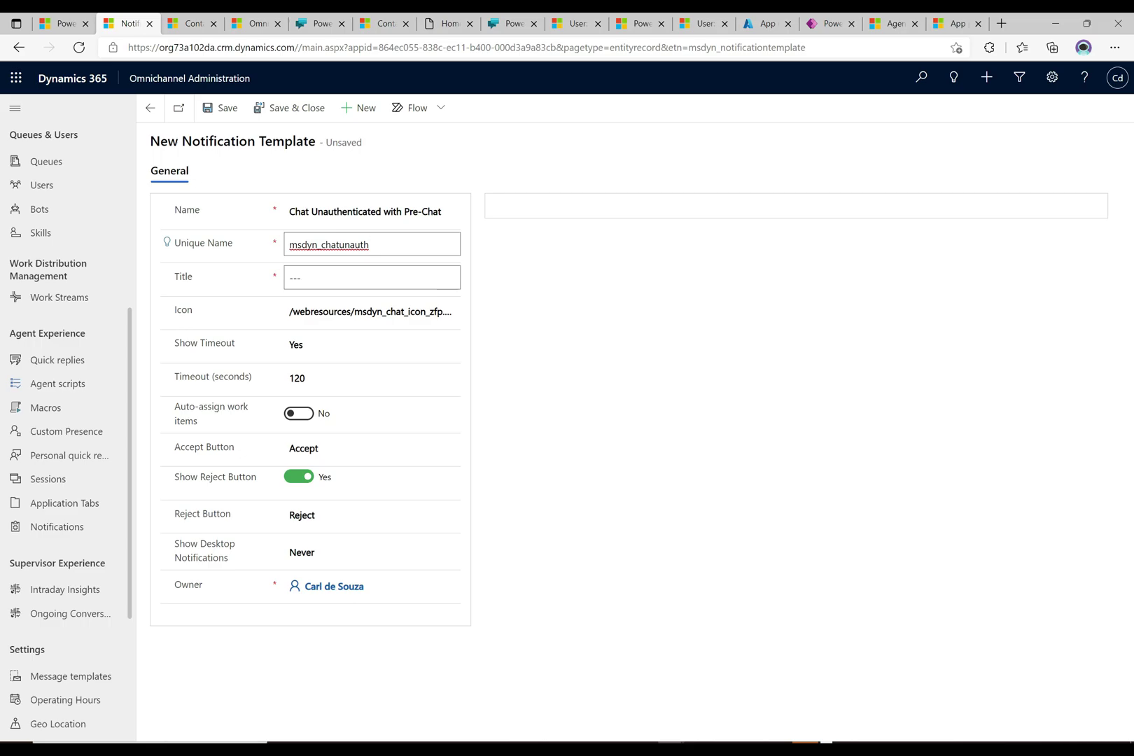
Step: Copy the template name into the Title field and save the template
{"action": "left_click", "coordinate": [335, 281]}
{"action": "triple_click", "coordinate": [341, 211]}
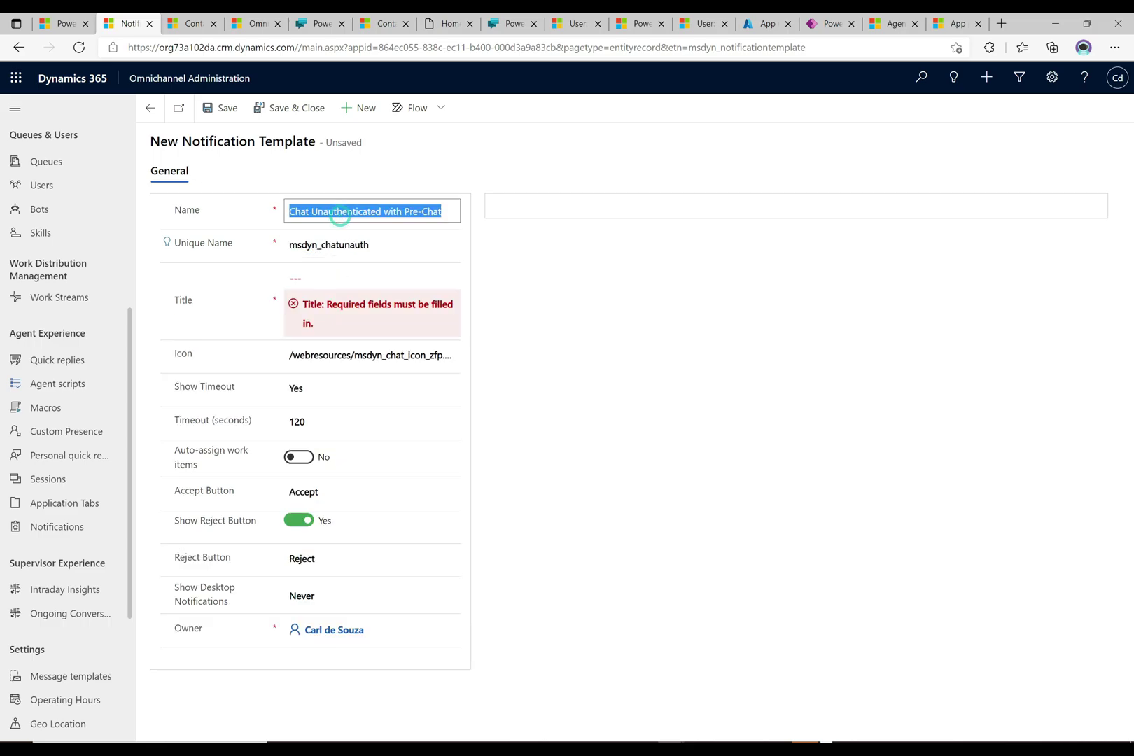
{"action": "key", "text": "ctrl+c"}
{"action": "left_click", "coordinate": [319, 278]}
{"action": "key", "text": "ctrl+v"}
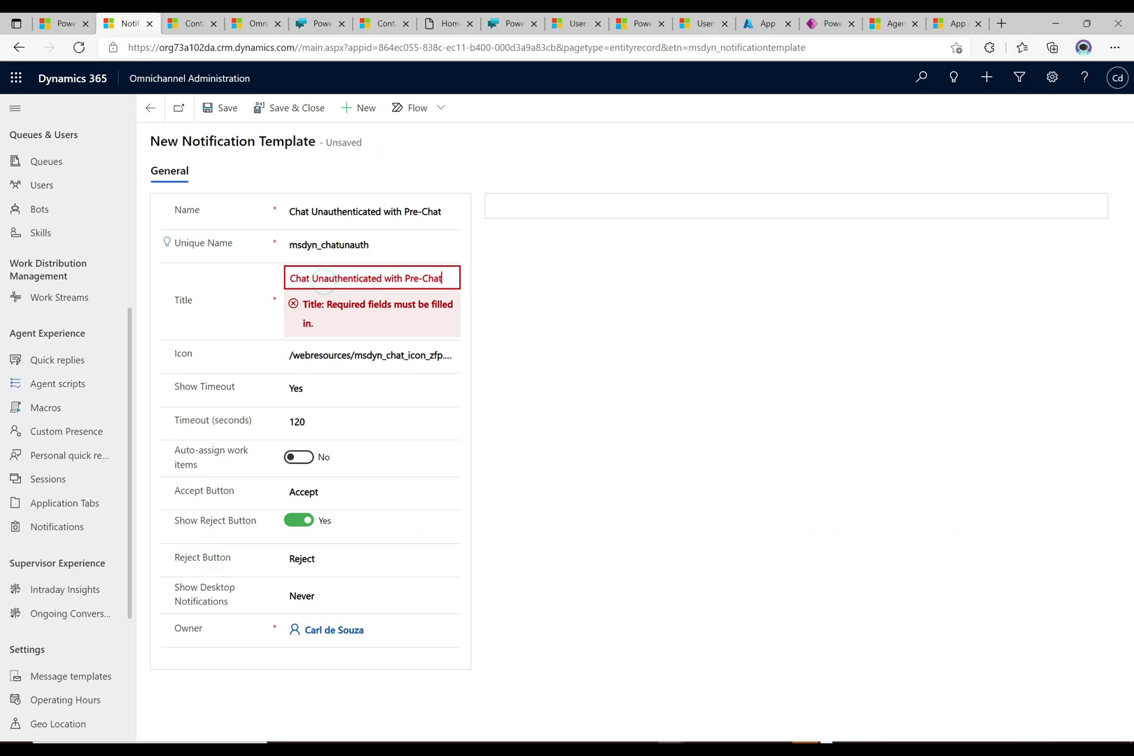
{"action": "left_click", "coordinate": [480, 378]}
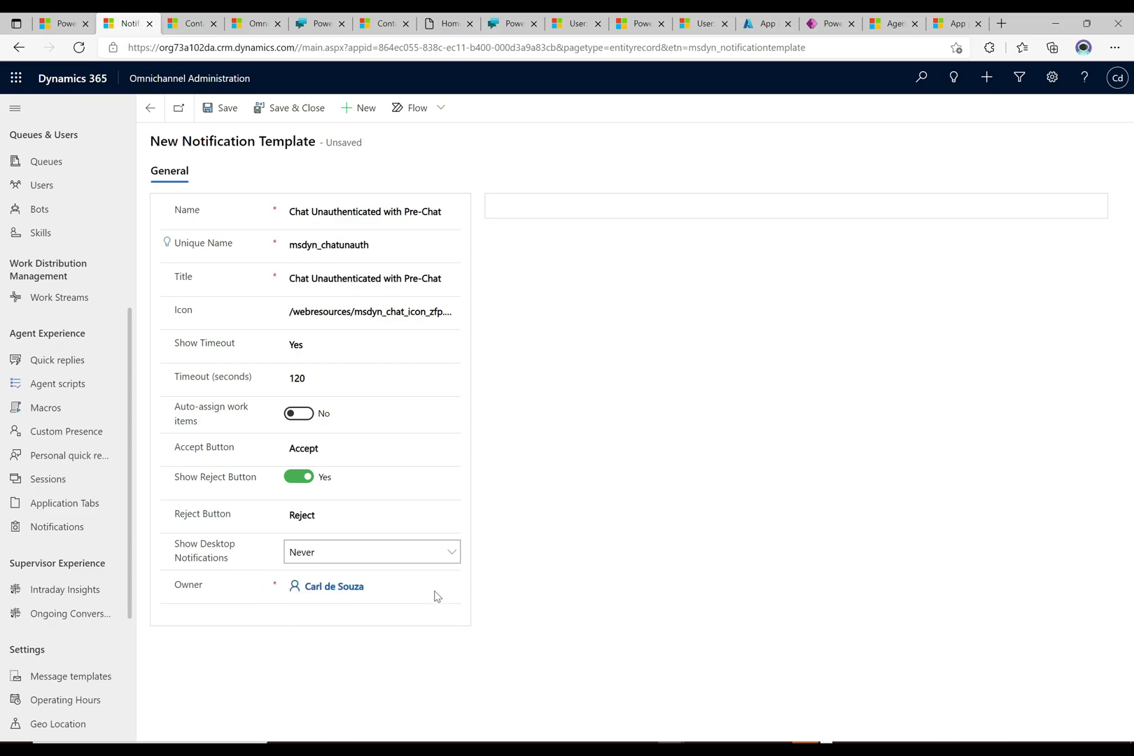
{"action": "left_click", "coordinate": [228, 112]}
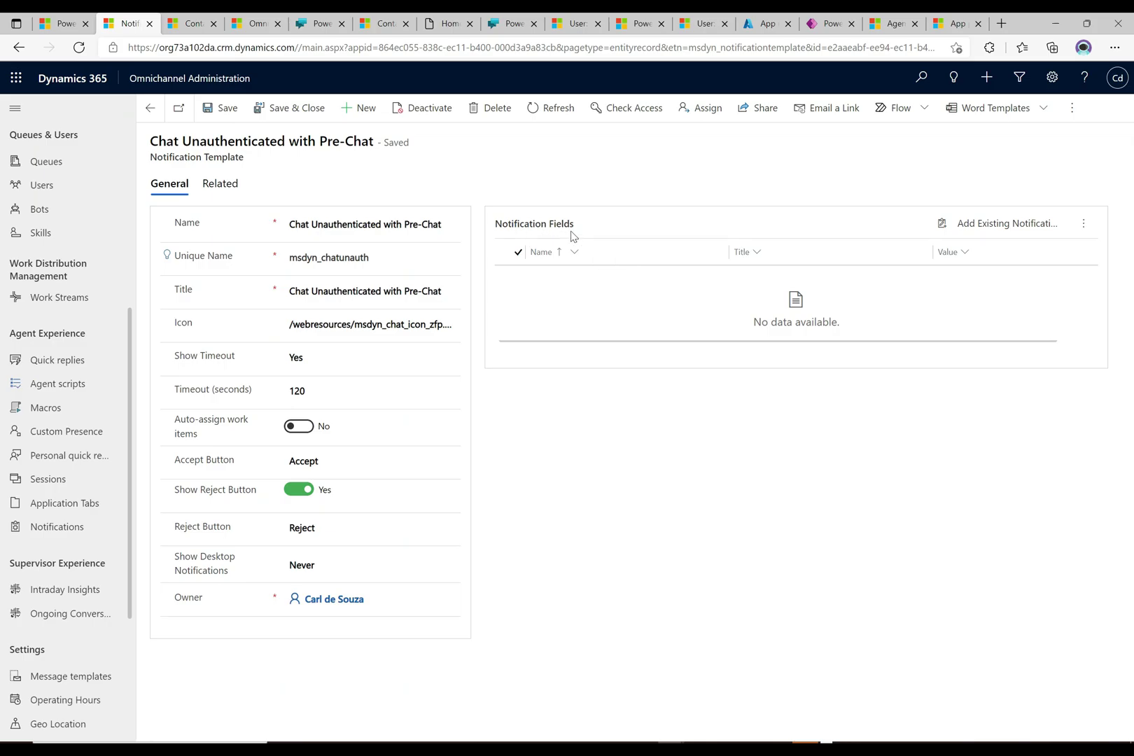
Step: Start creating a new notification field from the template's notification field lookup
{"action": "left_click", "coordinate": [992, 227]}
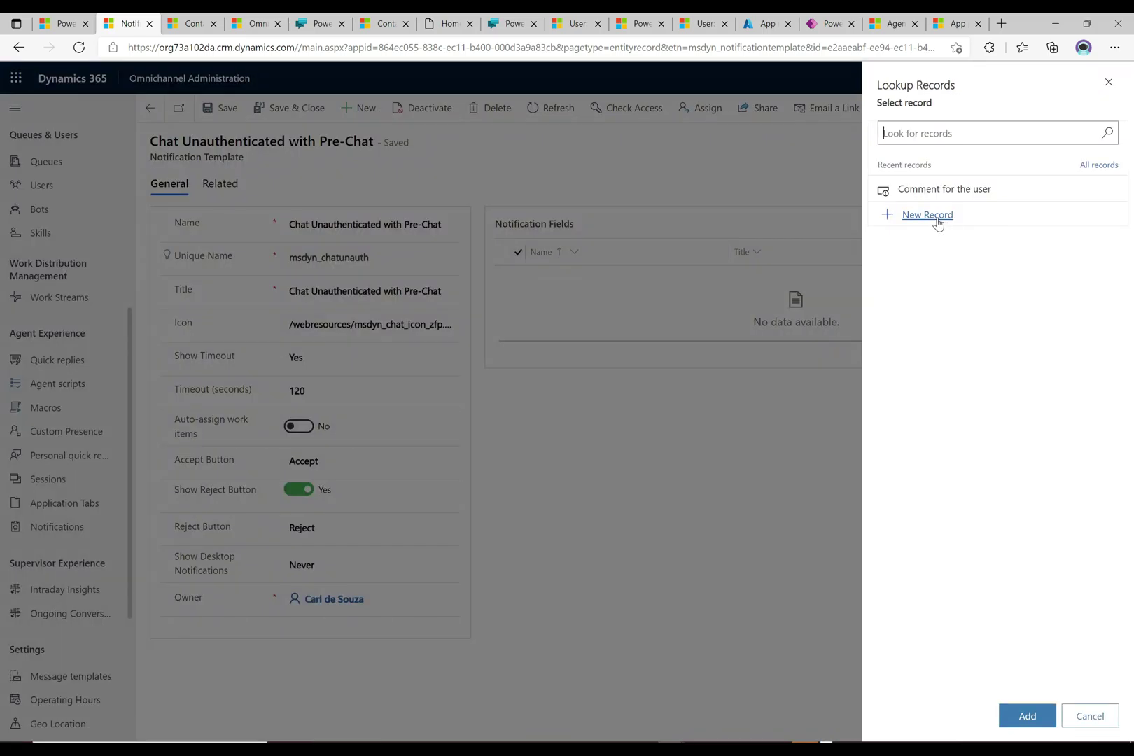
{"action": "left_click", "coordinate": [937, 219]}
{"action": "left_click", "coordinate": [921, 193]}
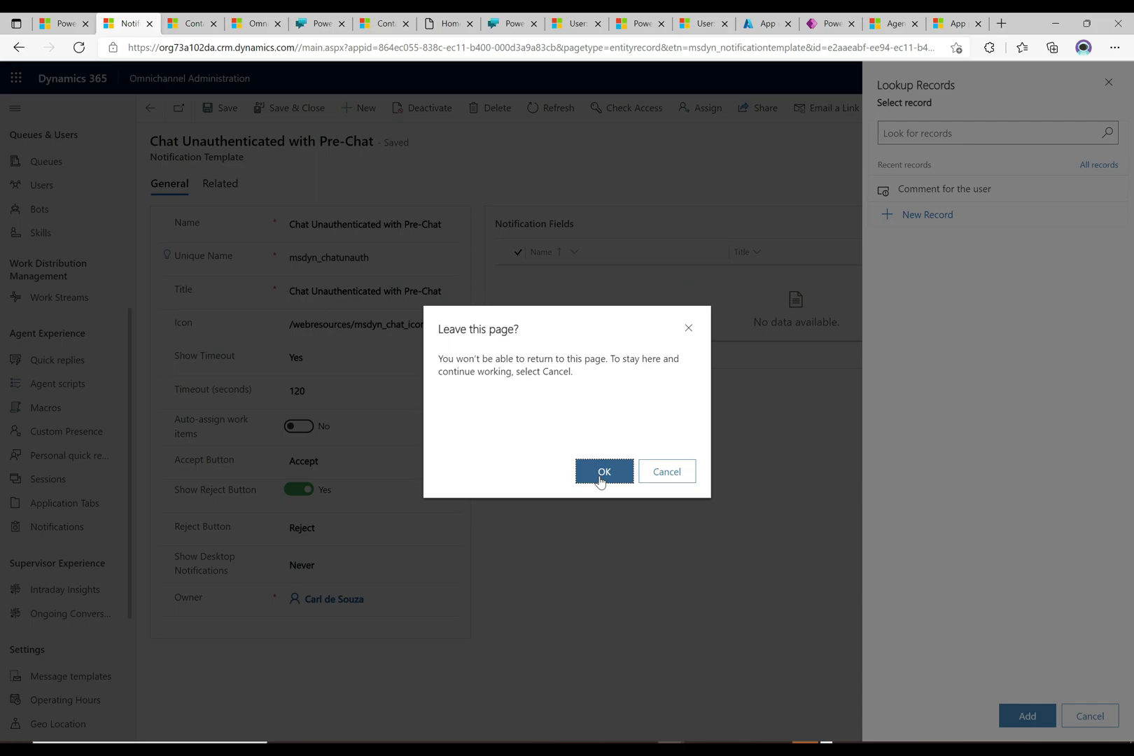
{"action": "left_click", "coordinate": [602, 473]}
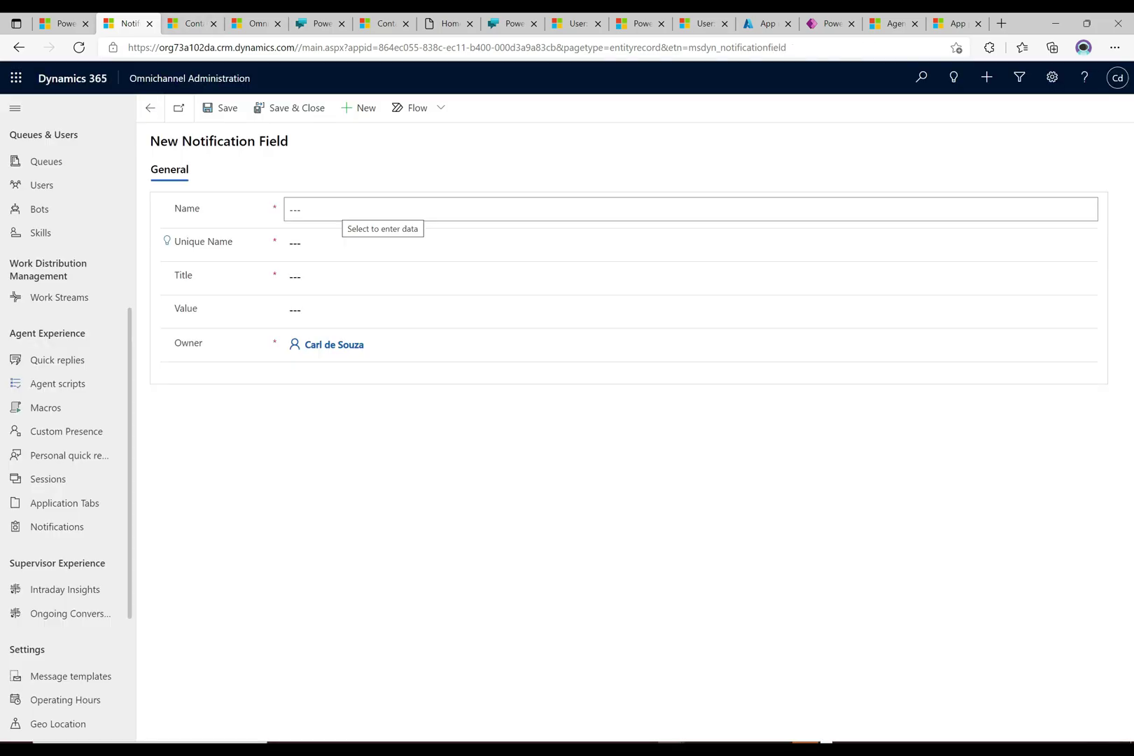
Step: Enter Name and Title 'Type of Inquiry', unique name 'msdyn_typeofinquirynot', and value {typeofinquiry}
{"action": "left_click", "coordinate": [334, 210]}
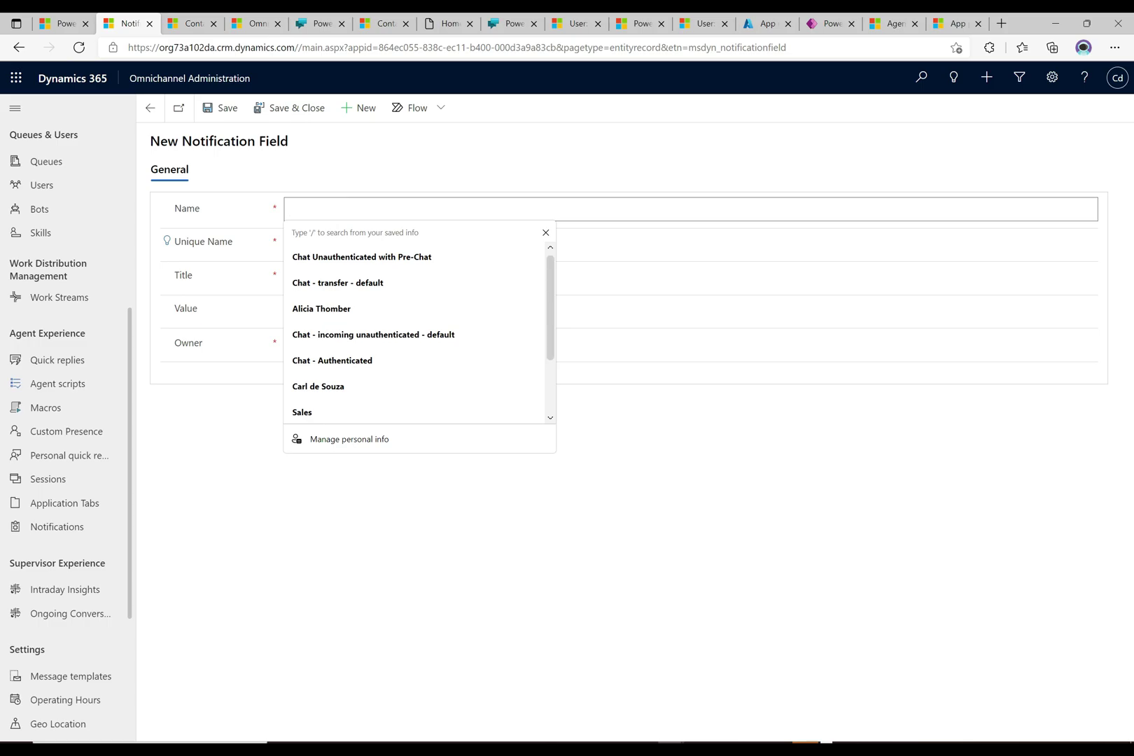
{"action": "type", "text": "T"}
{"action": "key", "text": "BackSpace"}
{"action": "type", "text": "T"}
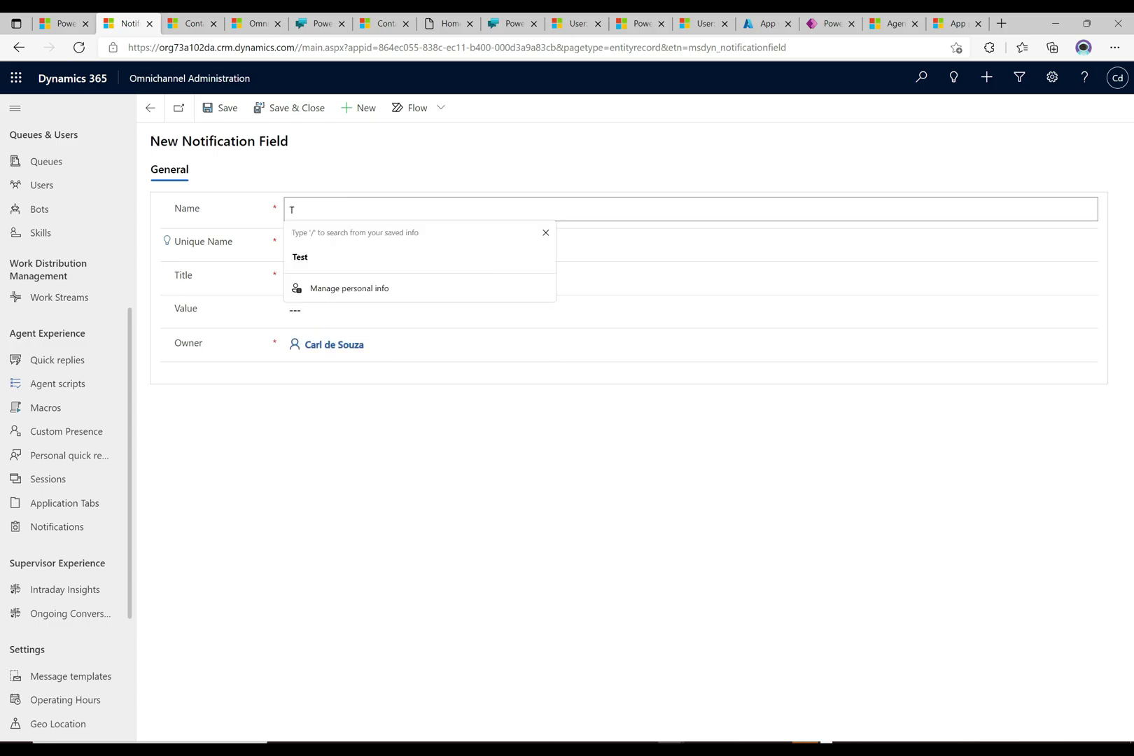
{"action": "type", "text": "ype of Inquiry"}
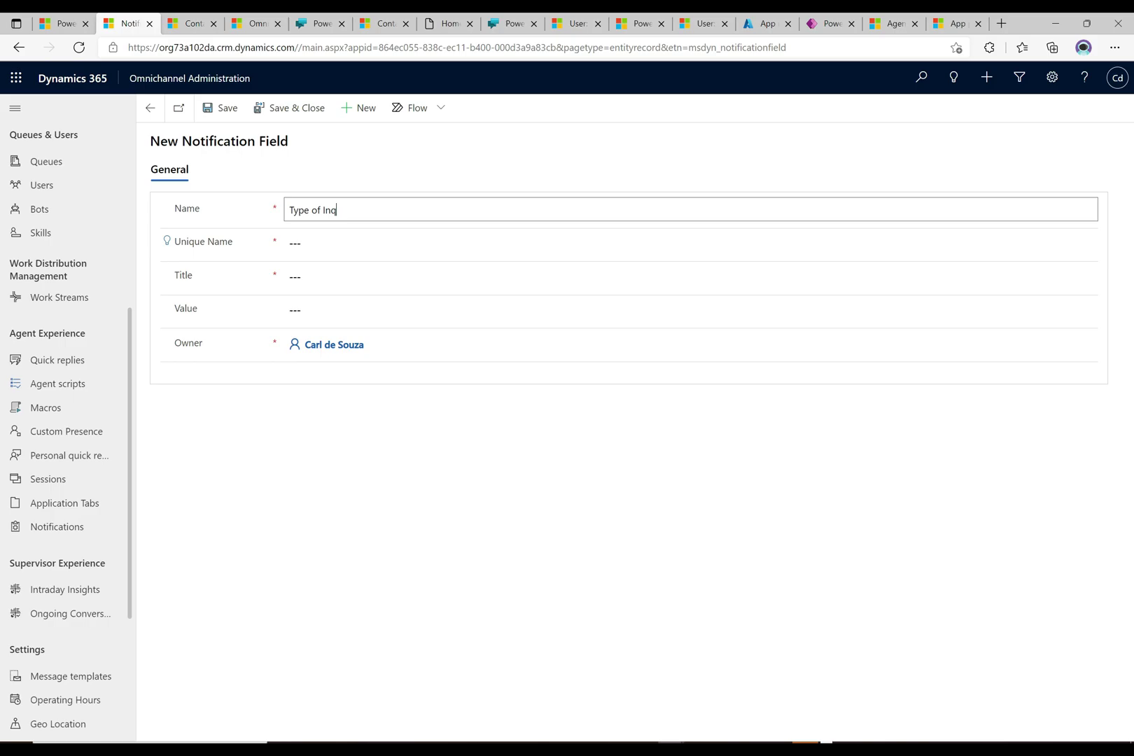
{"action": "left_click", "coordinate": [690, 243]}
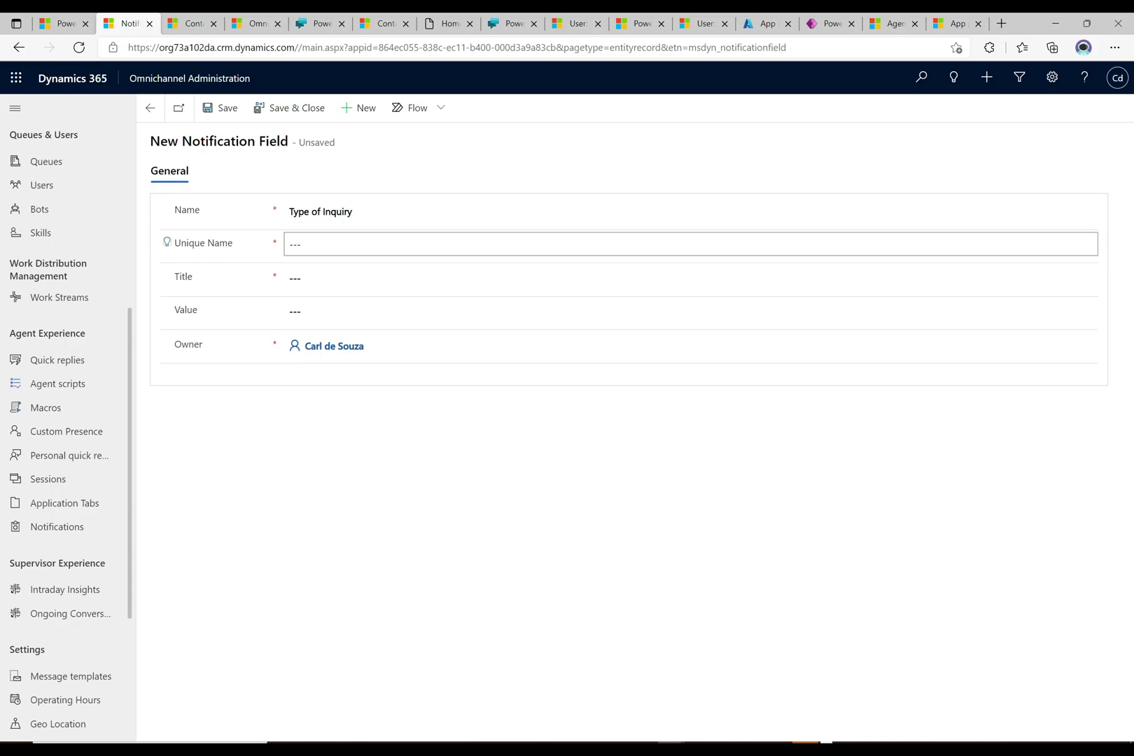
{"action": "type", "text": "msdyn_typeofinquirynot"}
{"action": "left_click", "coordinate": [290, 277]}
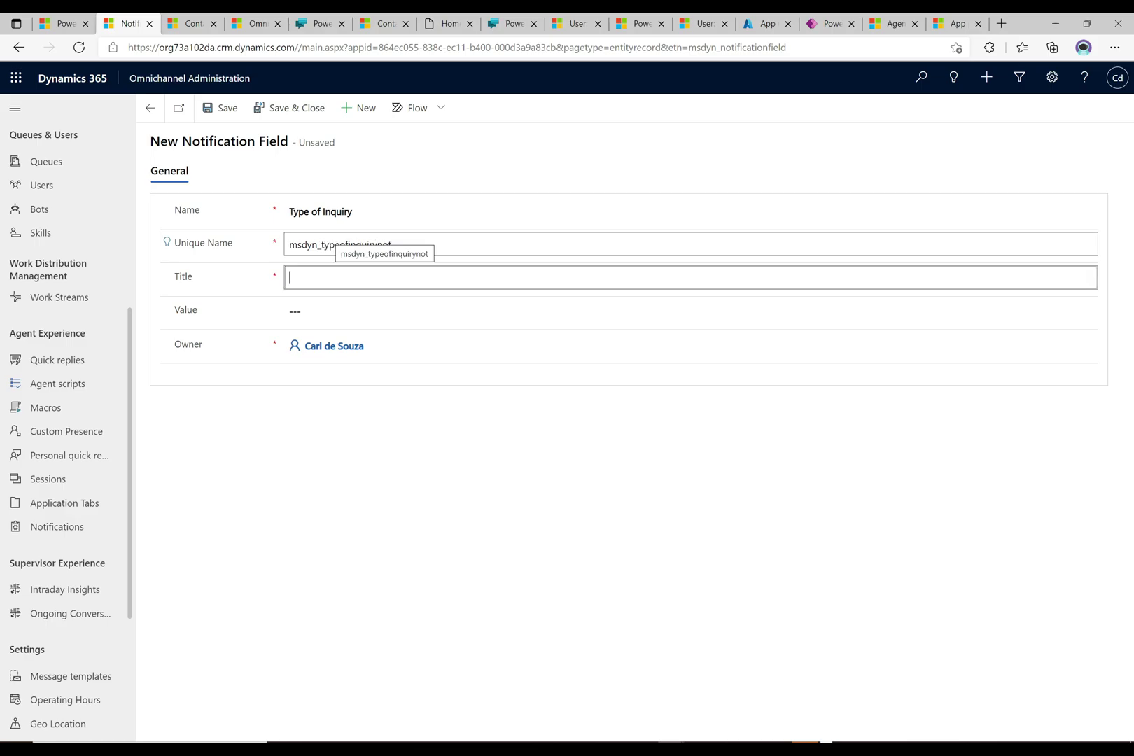
{"action": "type", "text": "Type of "}
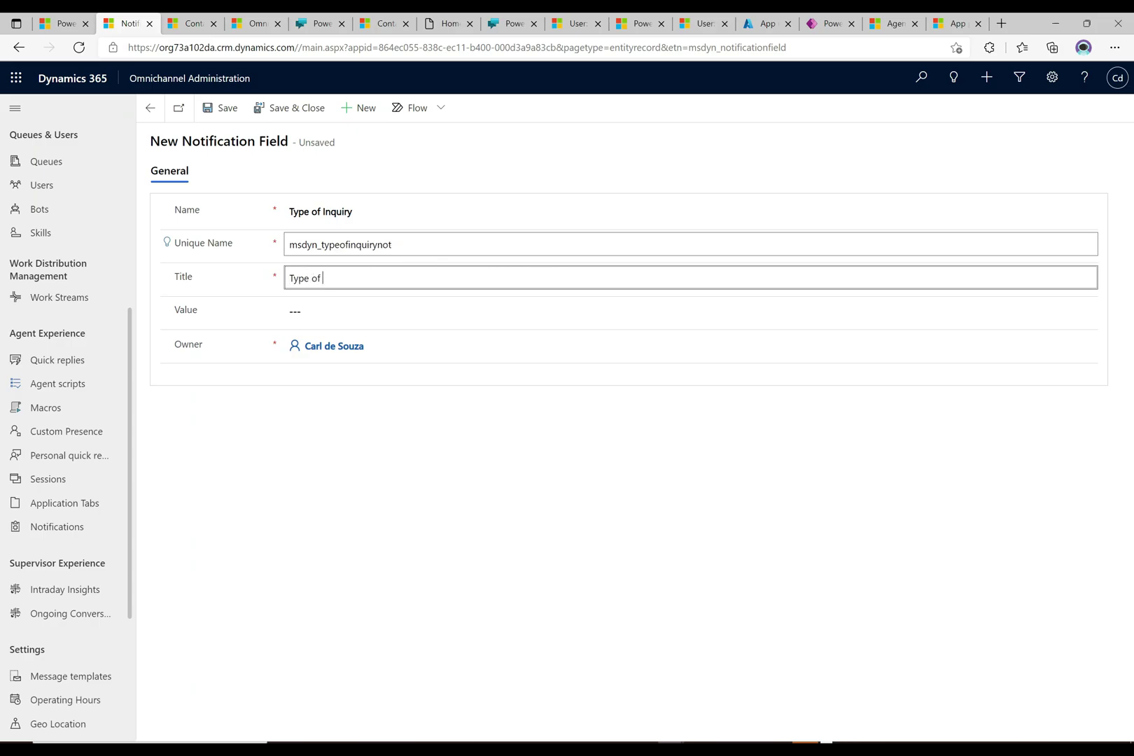
{"action": "type", "text": "Inquiry"}
{"action": "left_click", "coordinate": [289, 310]}
{"action": "type", "text": "{}"}
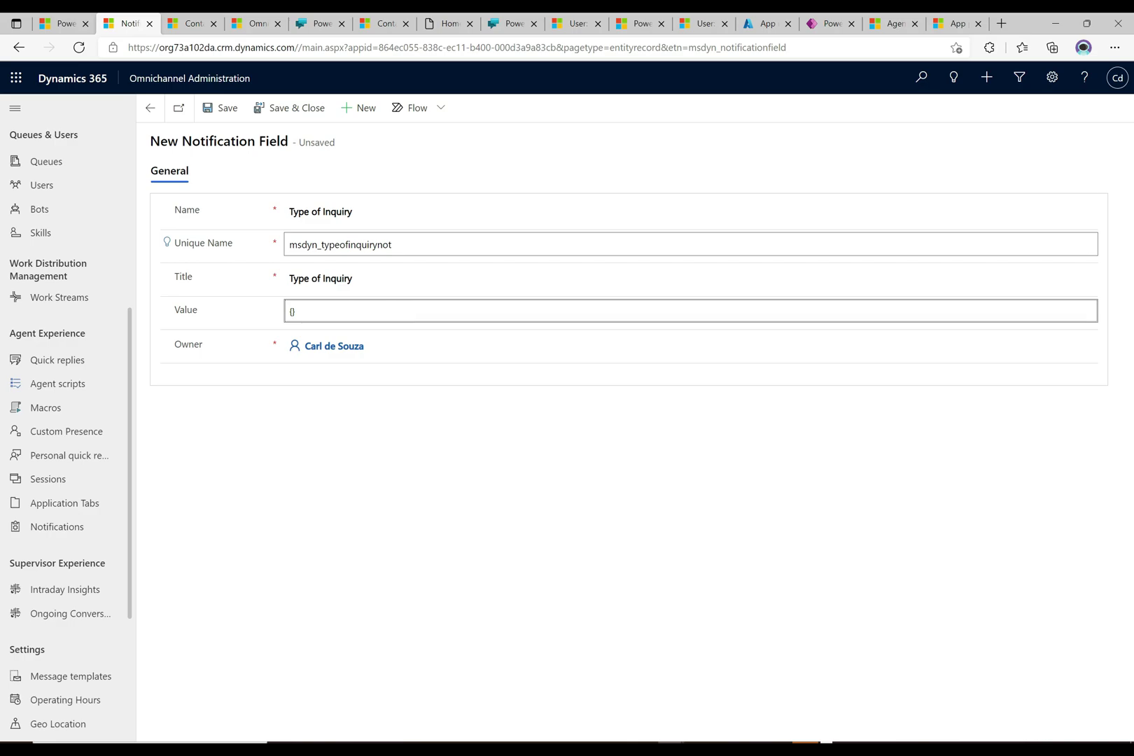
{"action": "type", "text": "typeofinquiry"}
{"action": "left_click", "coordinate": [315, 418]}
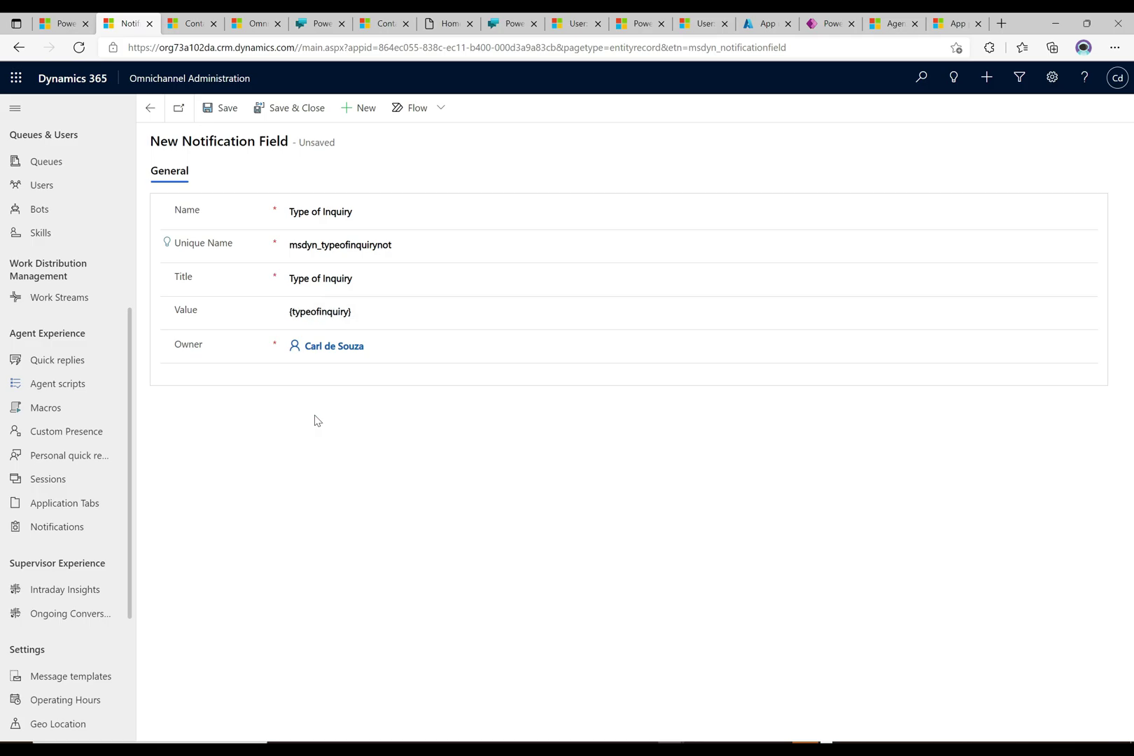
Step: Save the Type of Inquiry field and add it to the Chat Unauthenticated with Pre-Chat template
{"action": "left_click", "coordinate": [210, 112]}
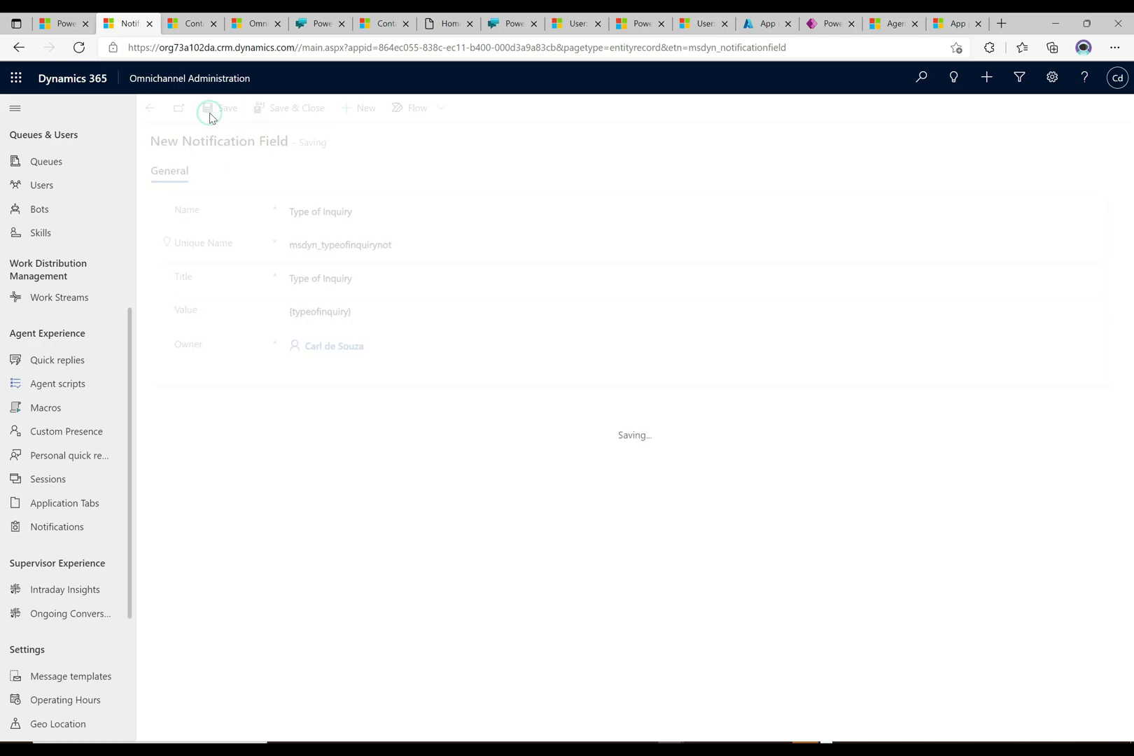
{"action": "left_click", "coordinate": [19, 49]}
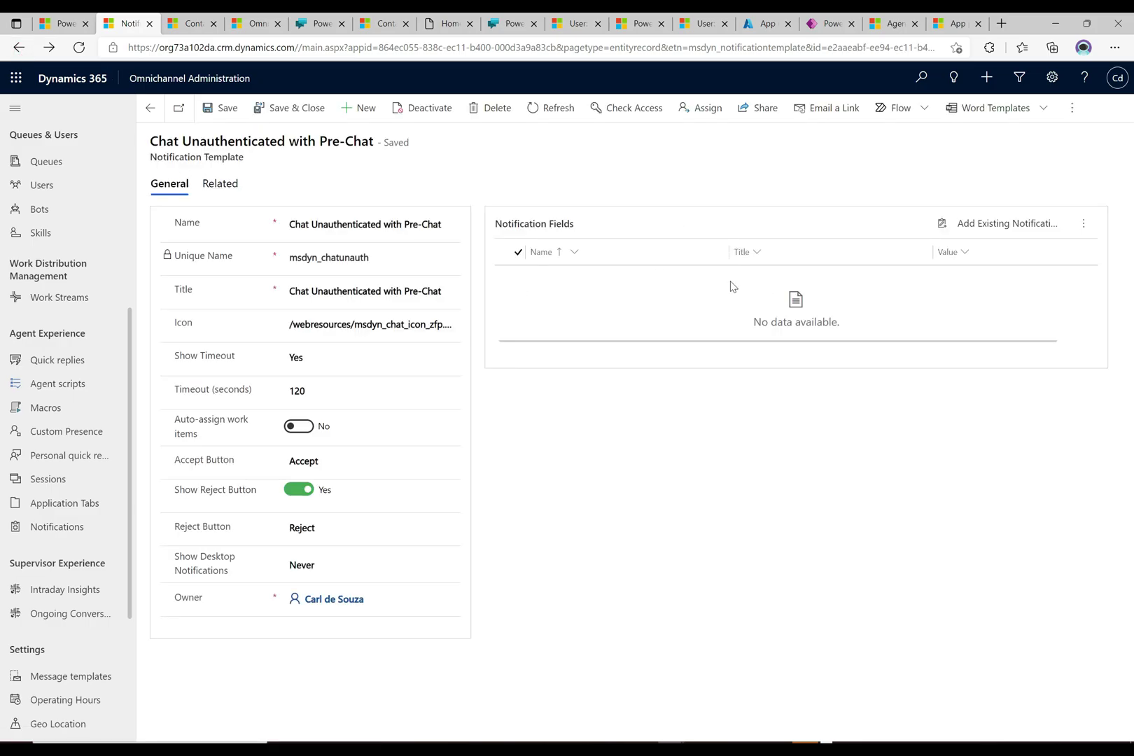
{"action": "left_click", "coordinate": [998, 225]}
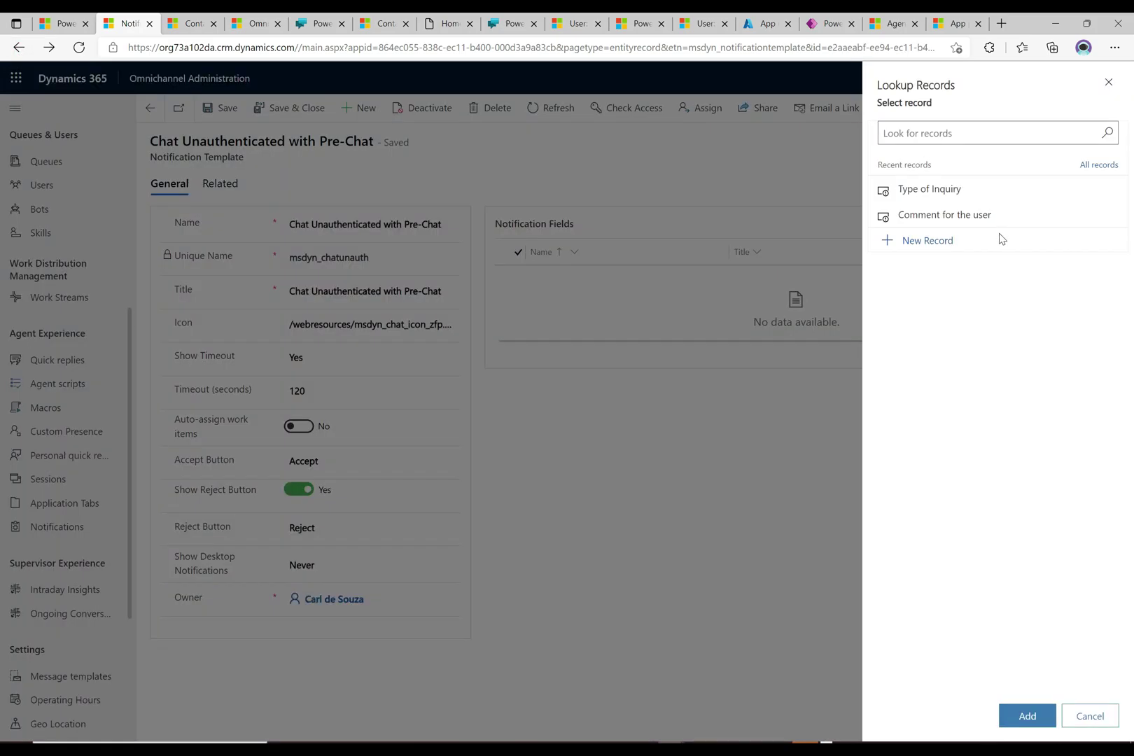
{"action": "left_click", "coordinate": [929, 189]}
{"action": "left_click", "coordinate": [1025, 717]}
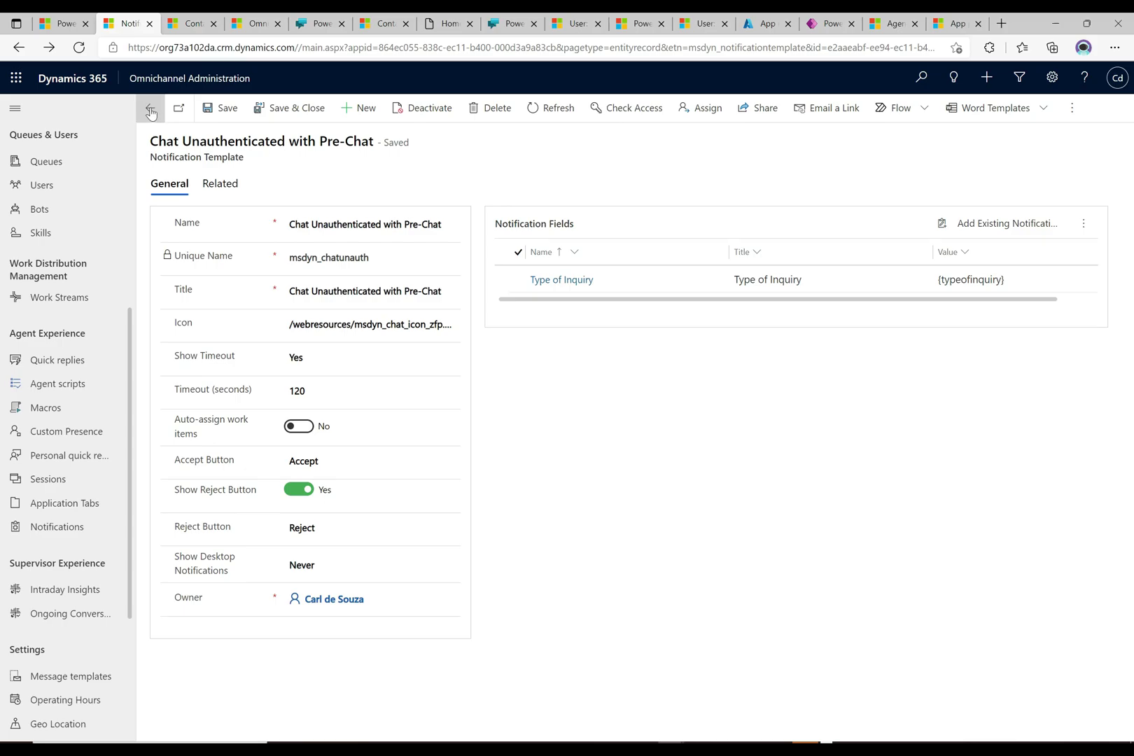
Step: Save the template and go back to the Live chat workstream
{"action": "left_click", "coordinate": [224, 108]}
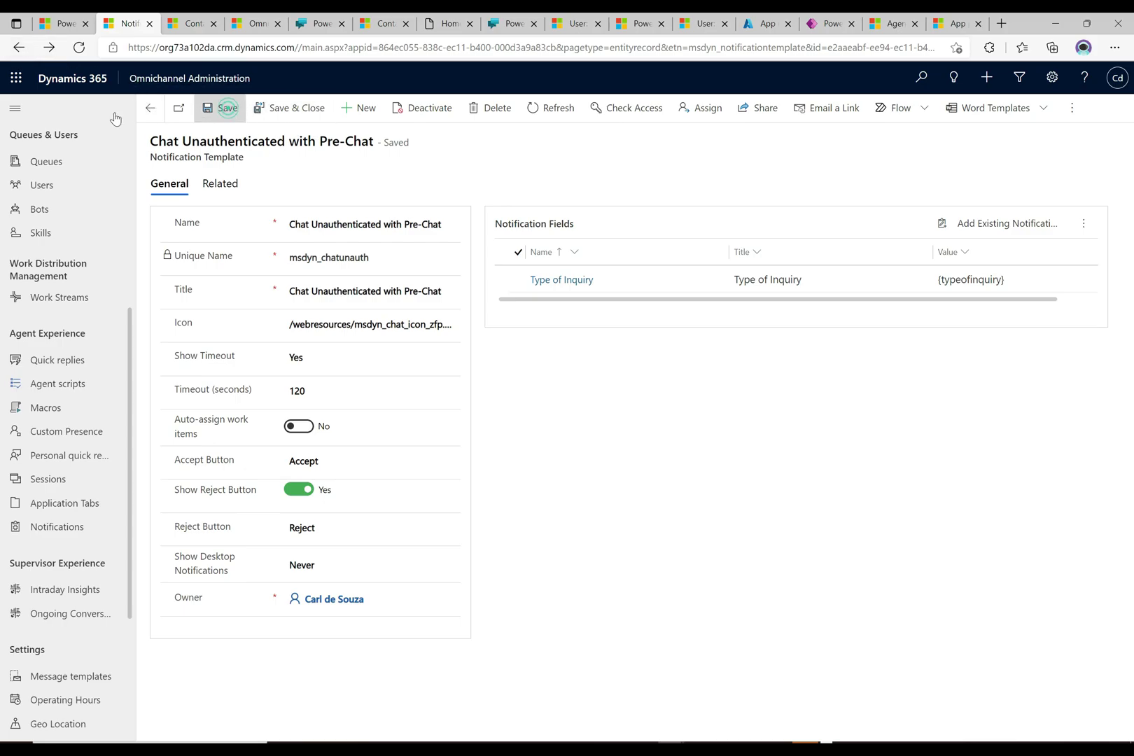
{"action": "left_click", "coordinate": [17, 47]}
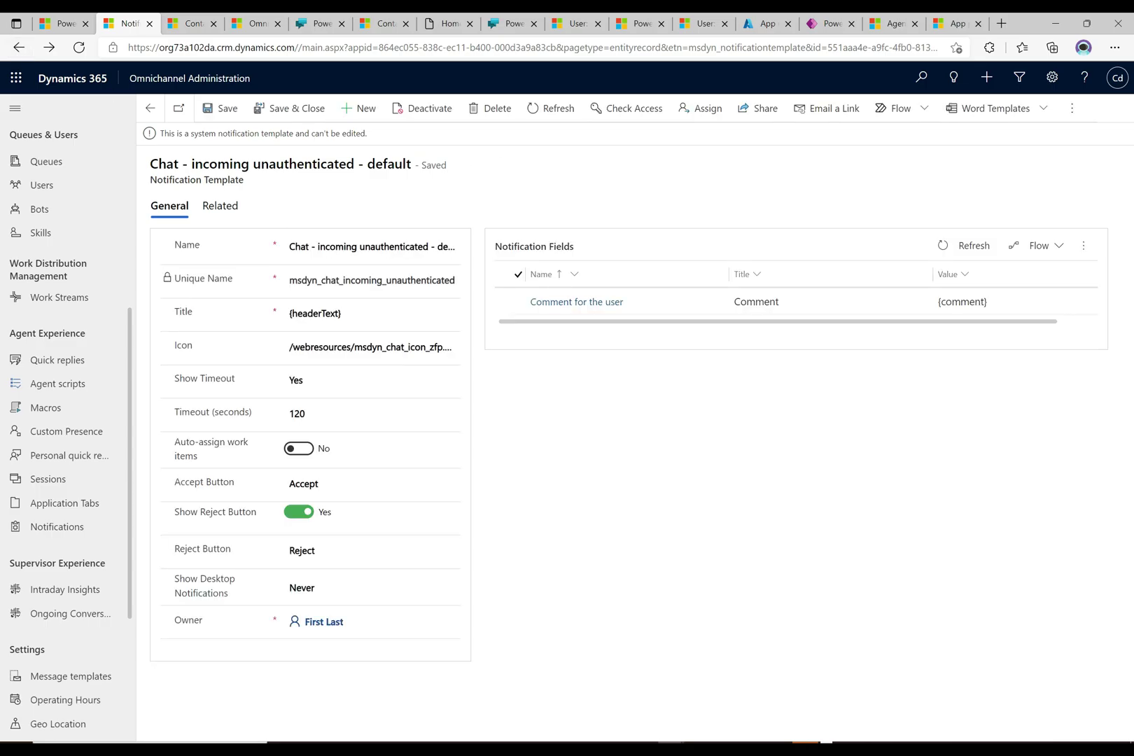
{"action": "left_click", "coordinate": [17, 48]}
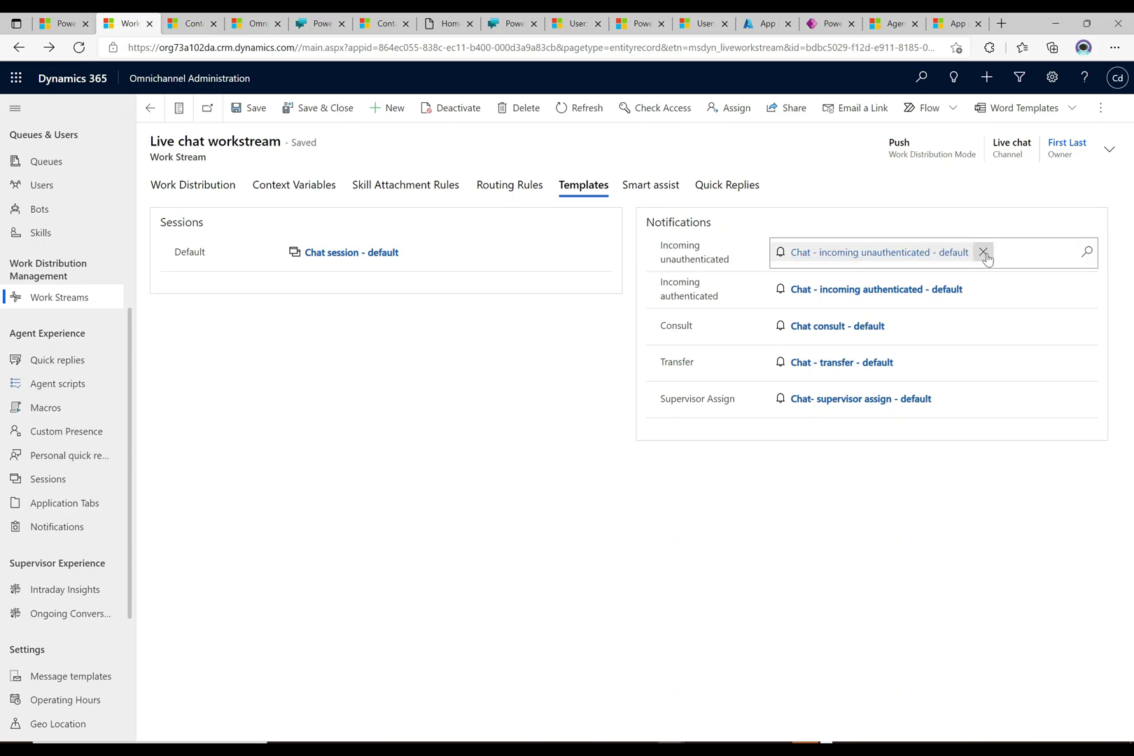
Step: Replace the incoming unauthenticated template with Chat Unauthenticated with Pre-Chat and save the workstream
{"action": "left_click", "coordinate": [982, 252]}
{"action": "left_click", "coordinate": [931, 253]}
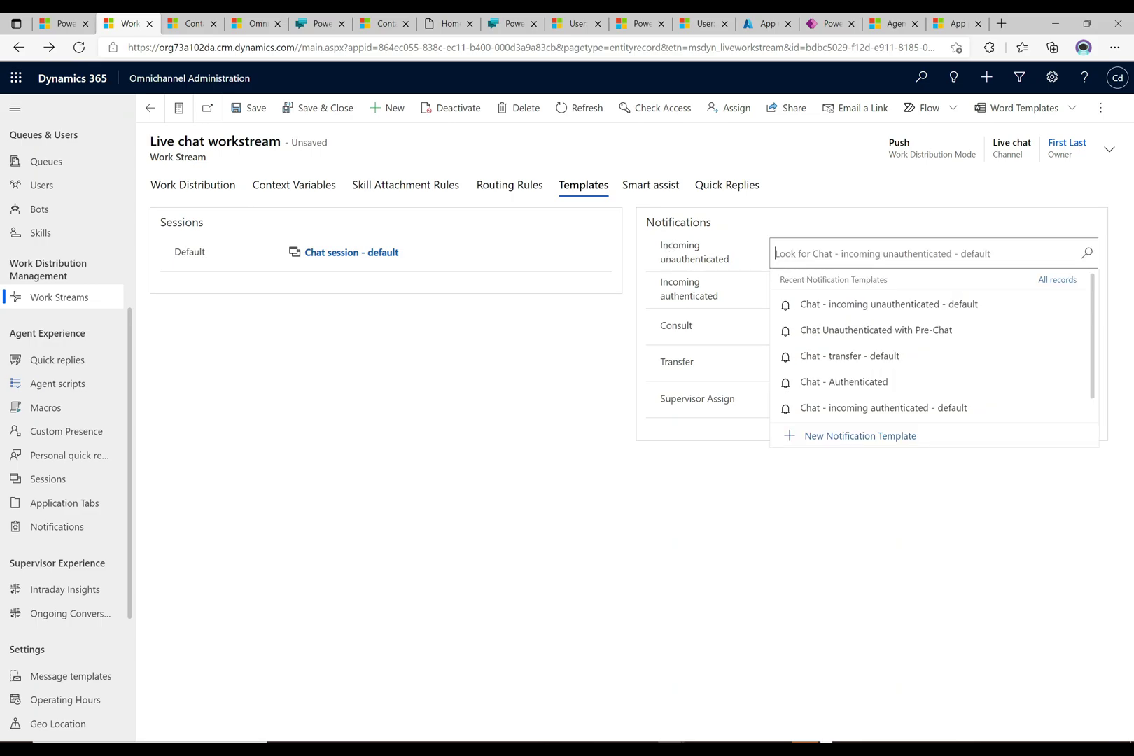
{"action": "left_click", "coordinate": [899, 331]}
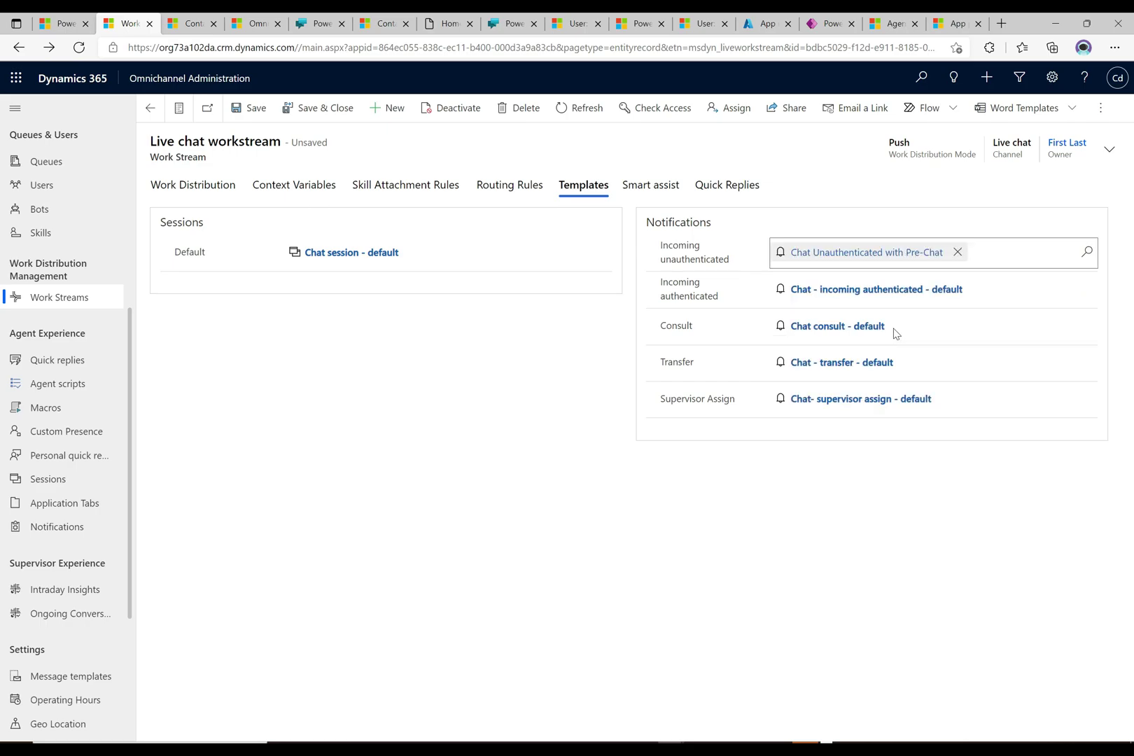
{"action": "left_click", "coordinate": [255, 118]}
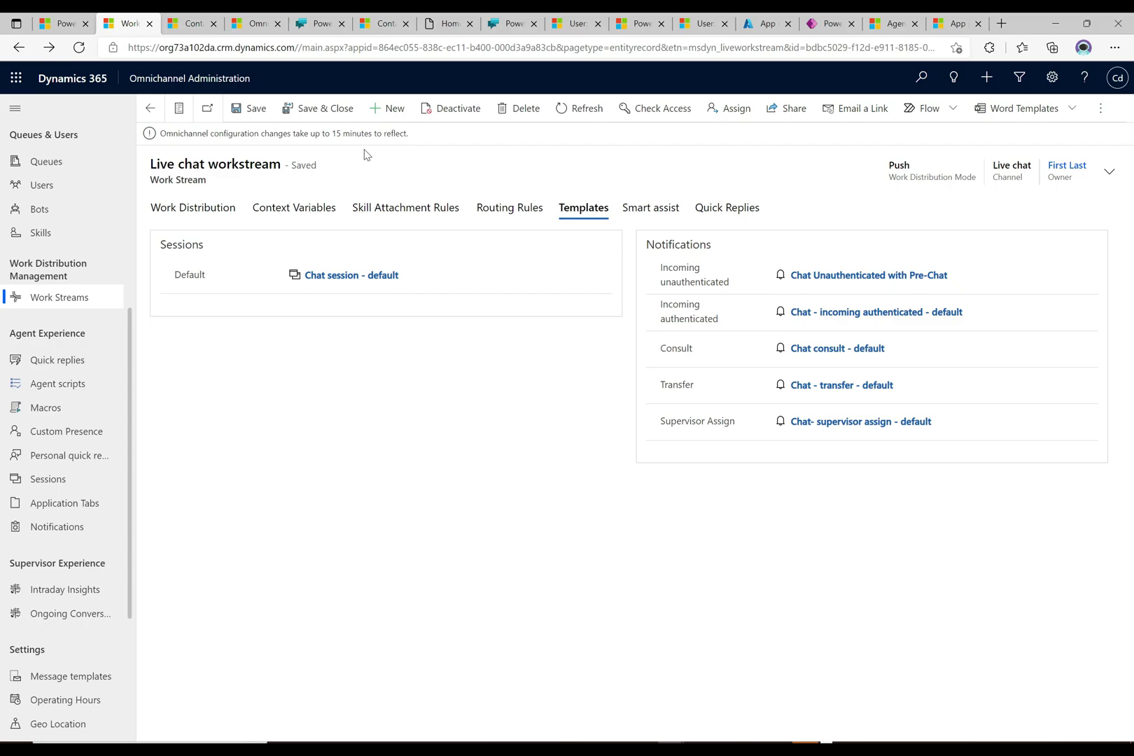
{"action": "left_click", "coordinate": [295, 207]}
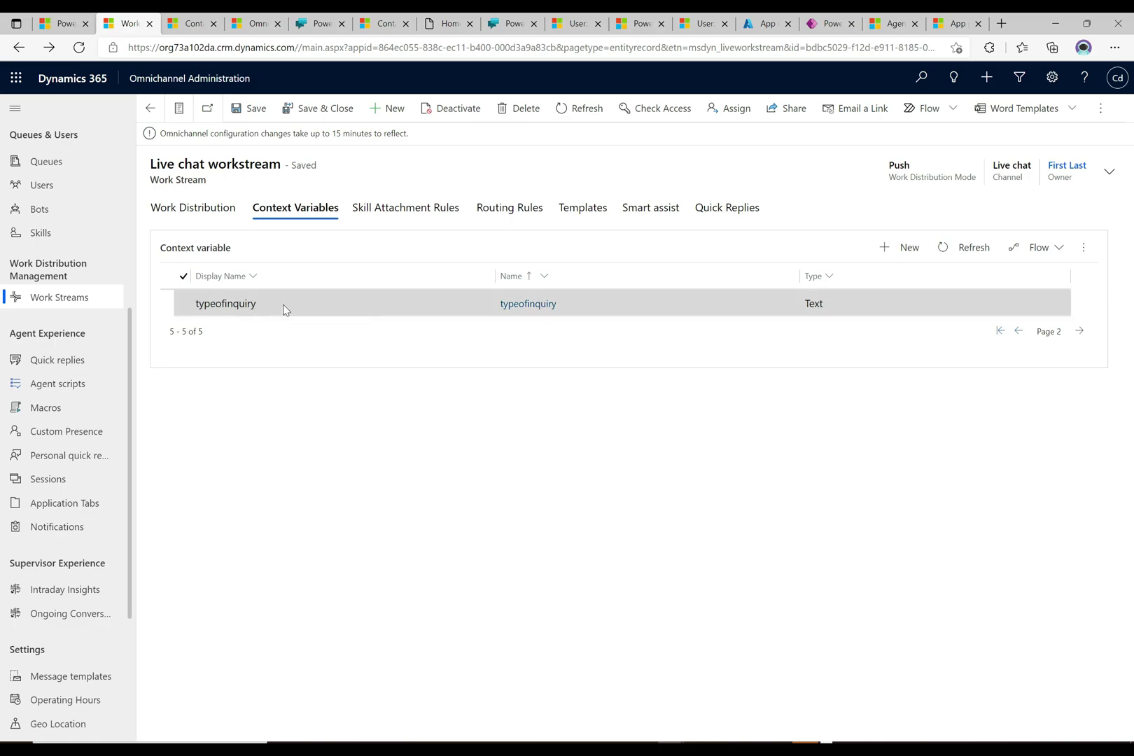
Step: Open the typeofinquiry record from the workstream's Context Variables grid
{"action": "left_click", "coordinate": [324, 301]}
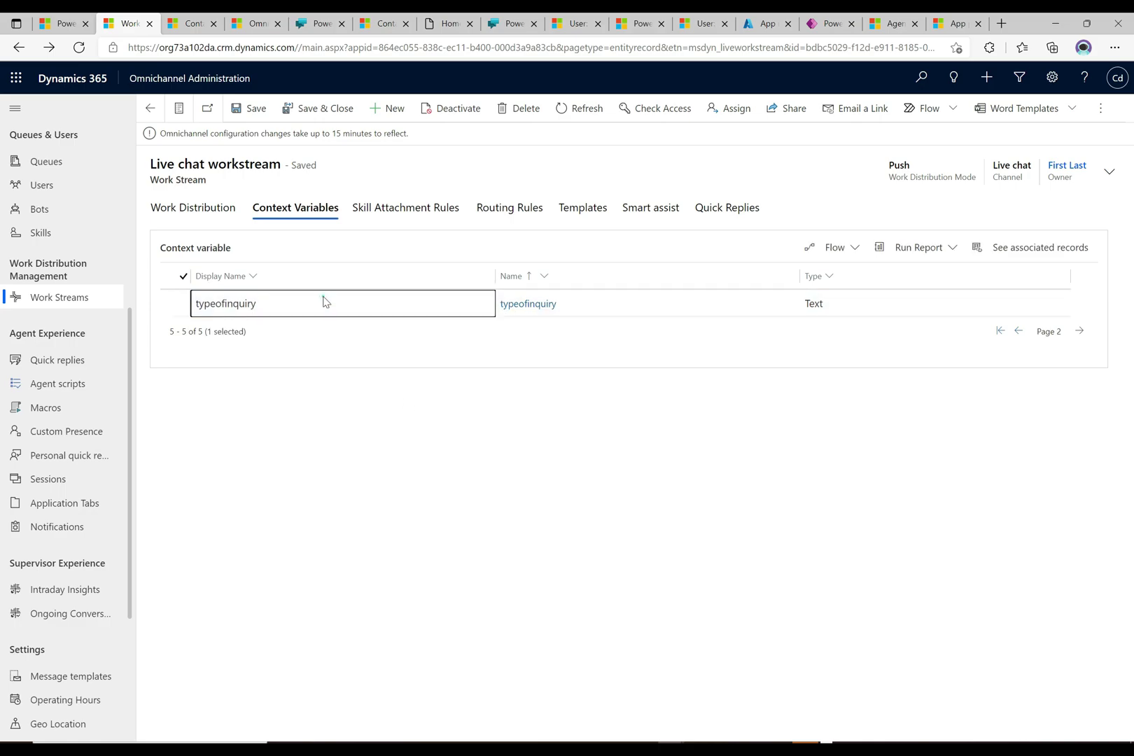
{"action": "double_click", "coordinate": [324, 301]}
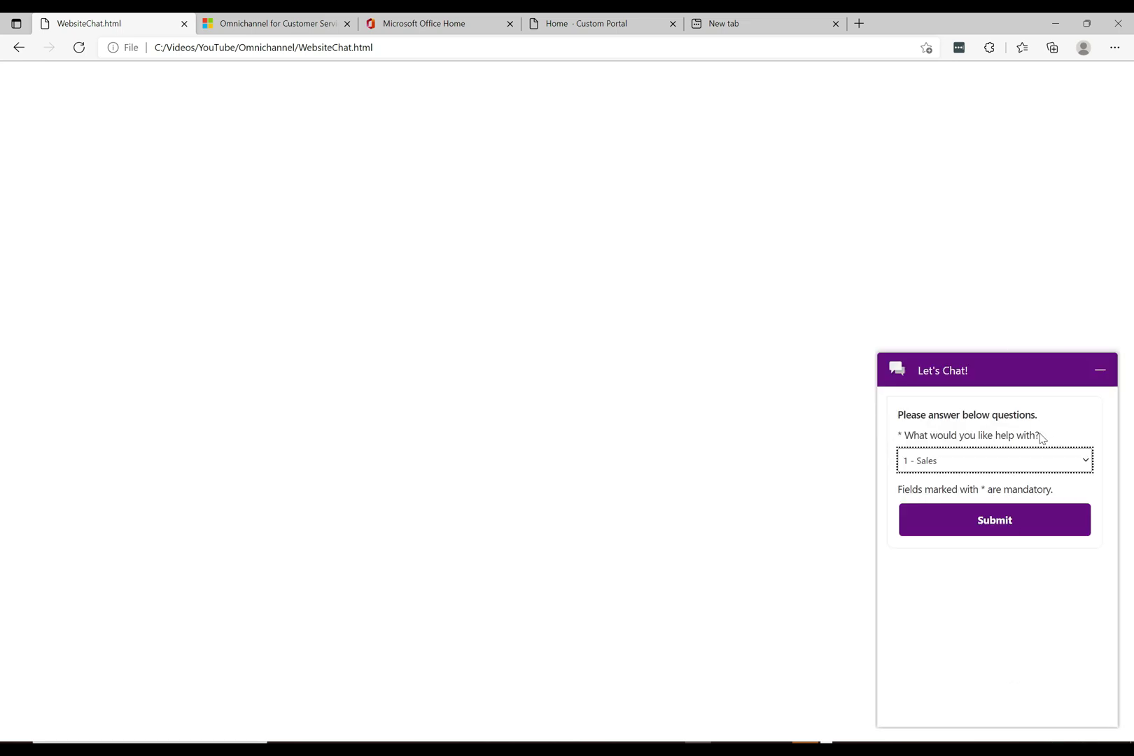
Step: Answer 'What would you like help with?' with 2 - Support and submit the pre-chat form
{"action": "left_click", "coordinate": [965, 473]}
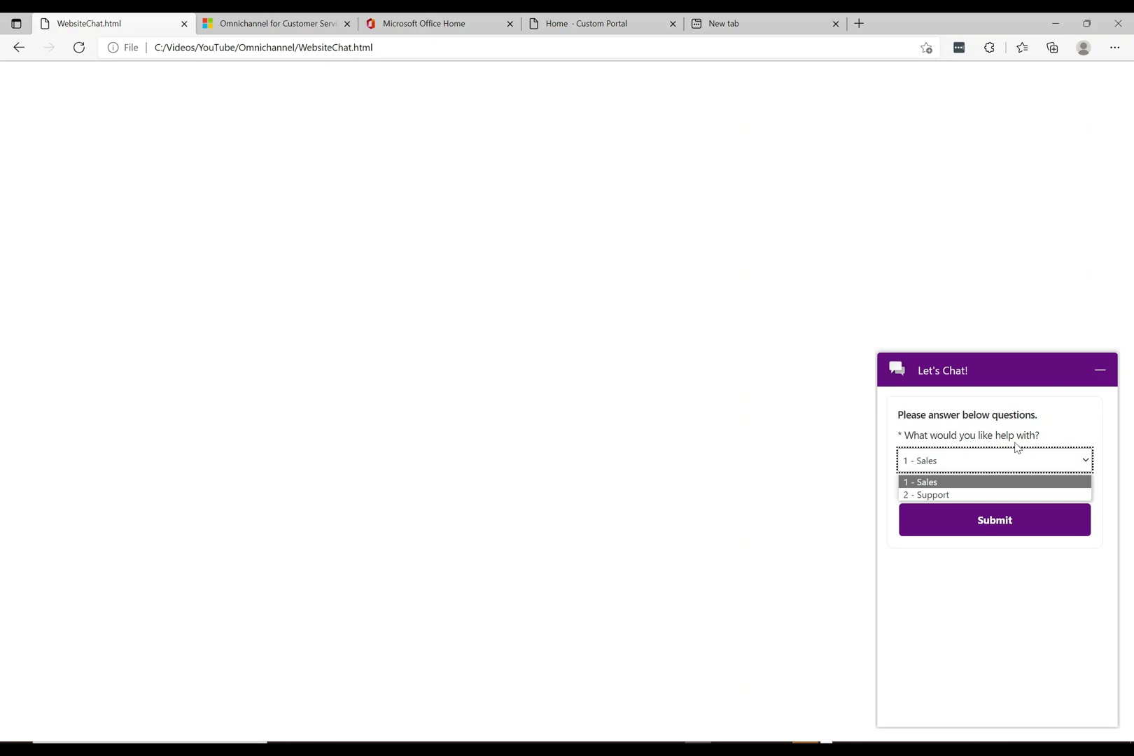
{"action": "left_click", "coordinate": [958, 495]}
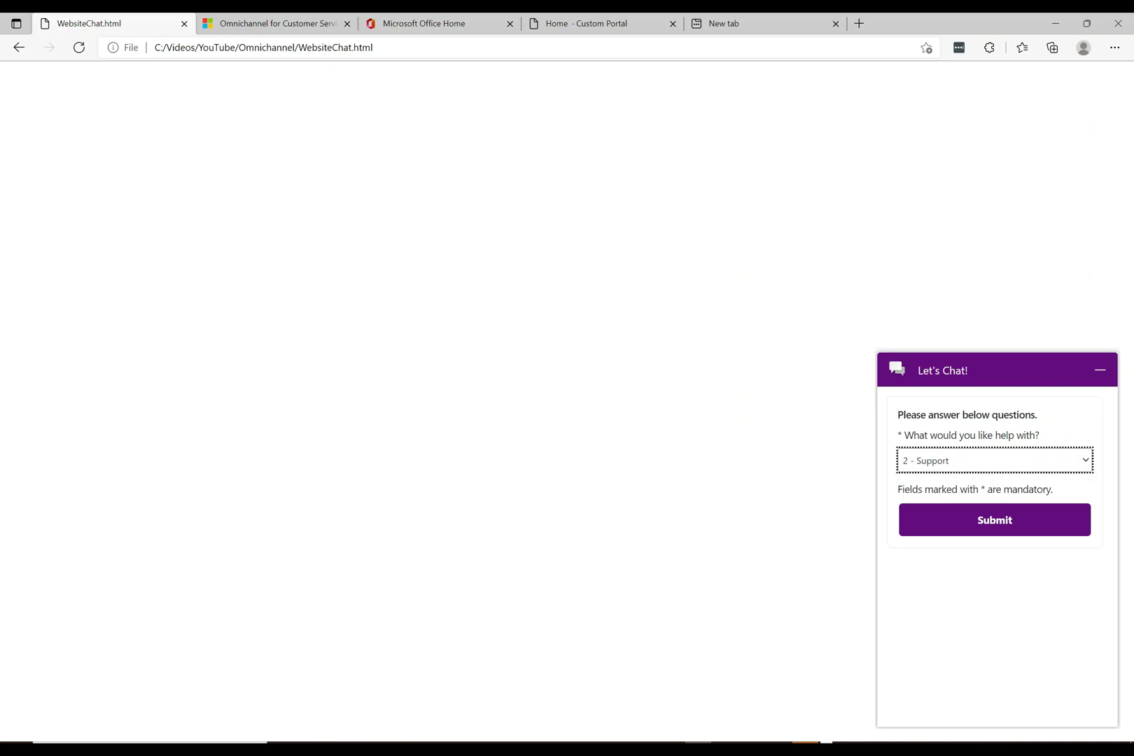
{"action": "left_click", "coordinate": [979, 522]}
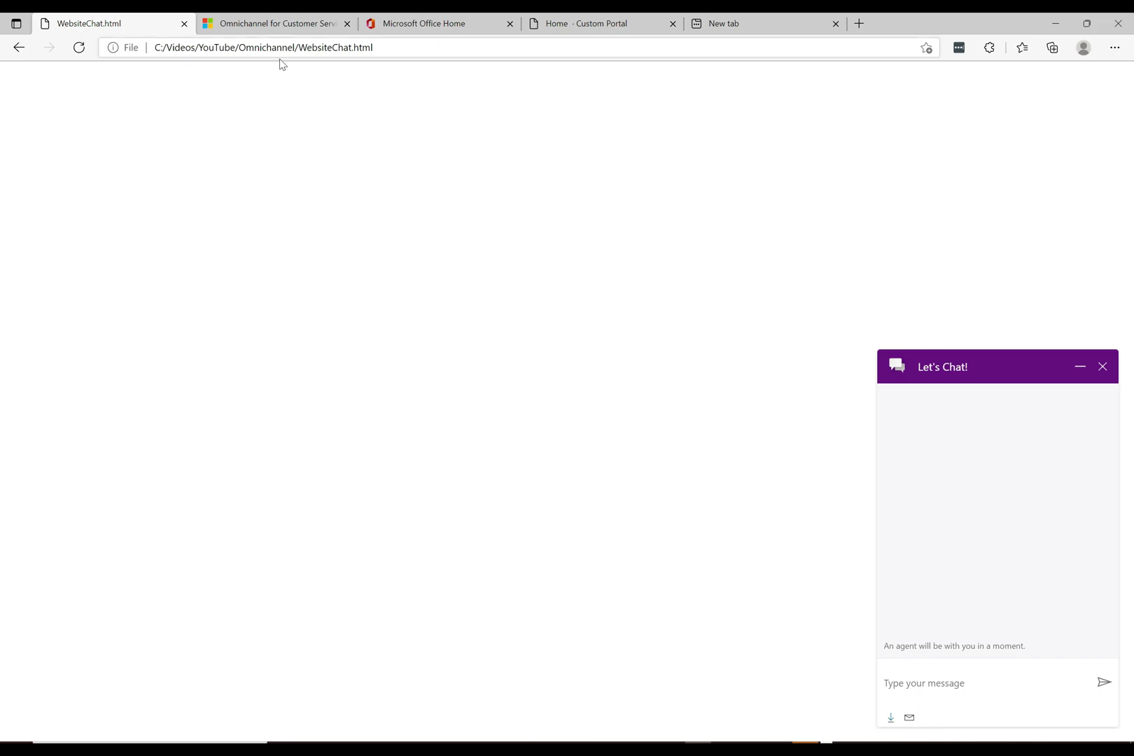
Step: Switch to the Omnichannel for Customer Service tab to see the incoming chat showing 2 - Support
{"action": "left_click", "coordinate": [286, 24]}
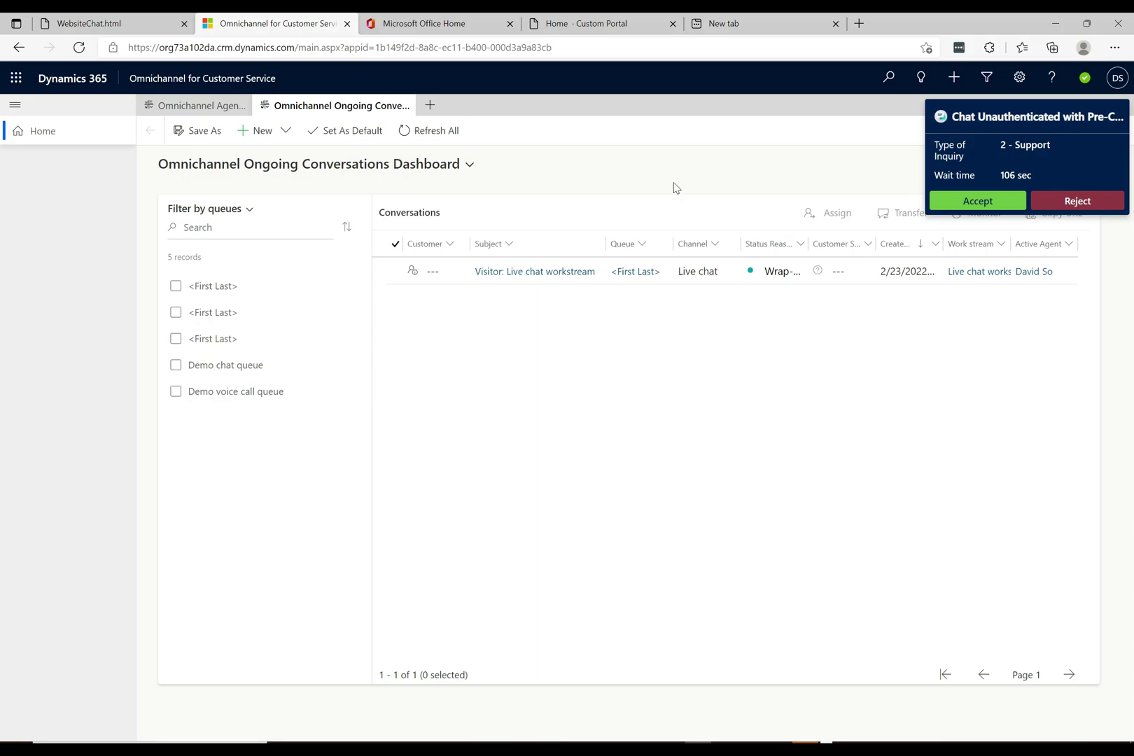